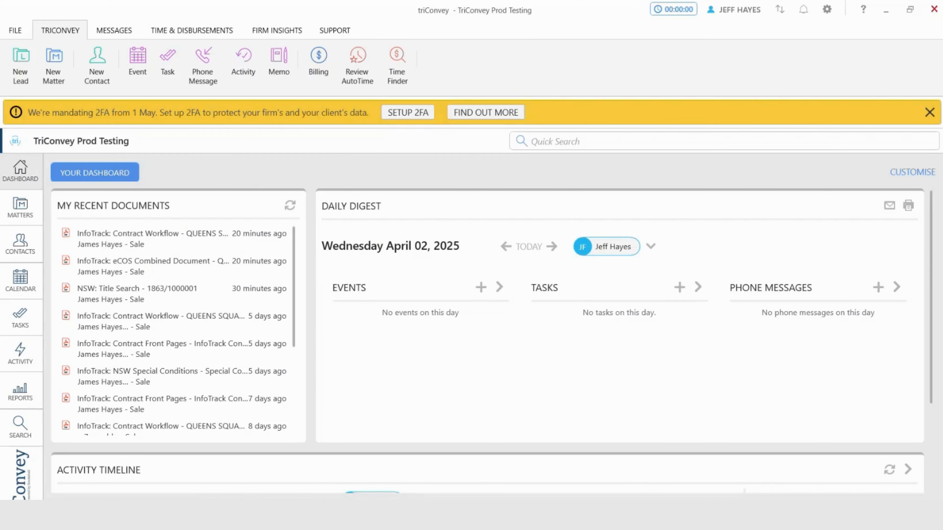
Start a new NSW matter of the conveyancing type Sale
click(54, 66)
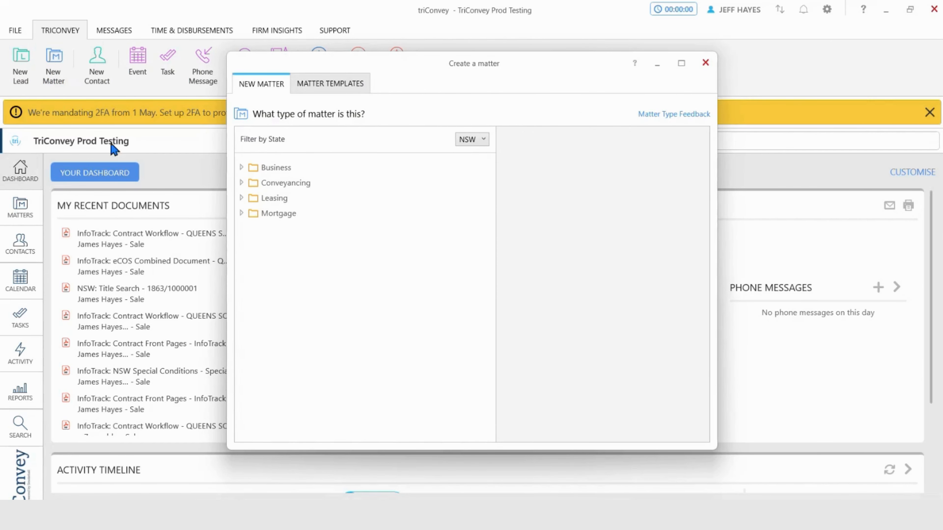
click(241, 183)
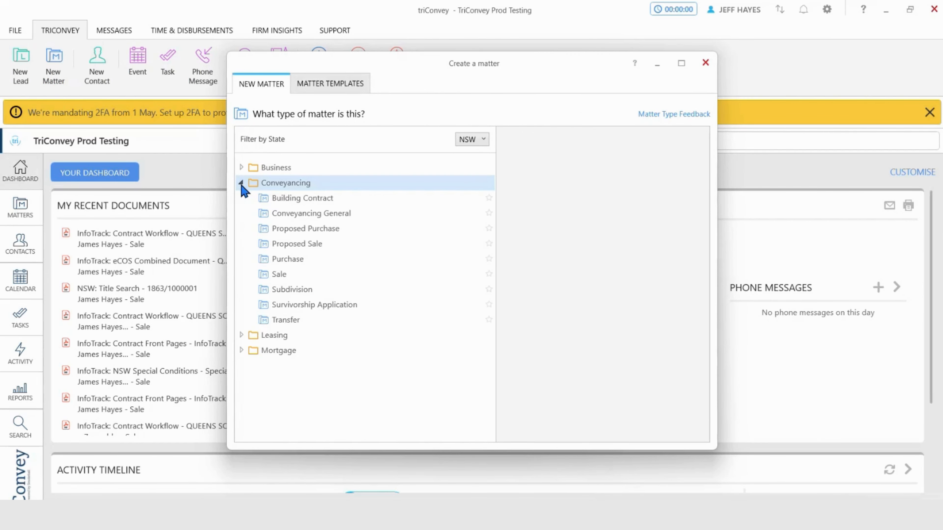
click(283, 276)
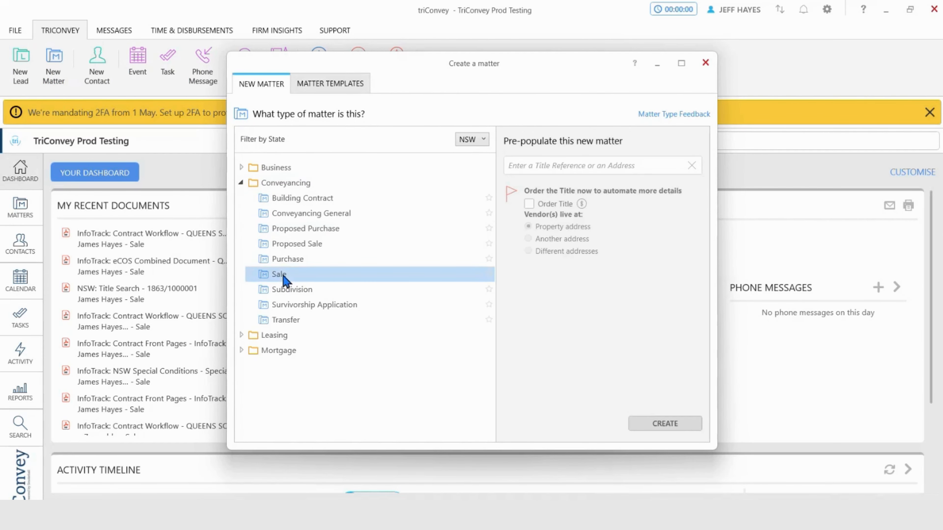
Pre-populate the new sale matter from title reference 1863/1000001 and create it
click(547, 165)
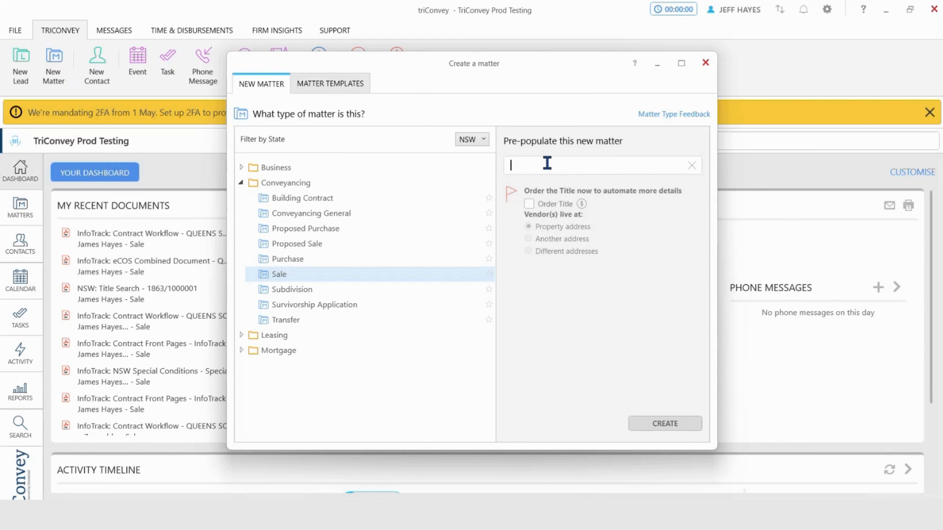
text(1863/)
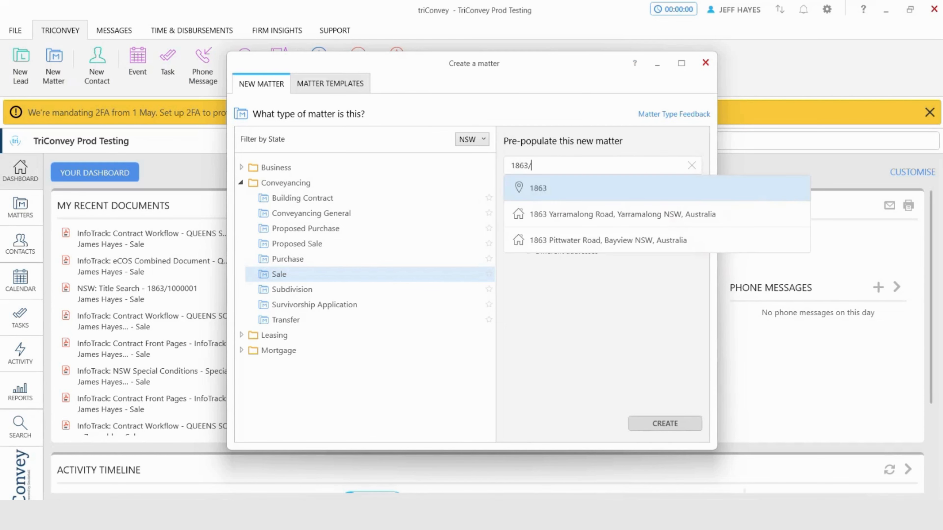
text(1000)
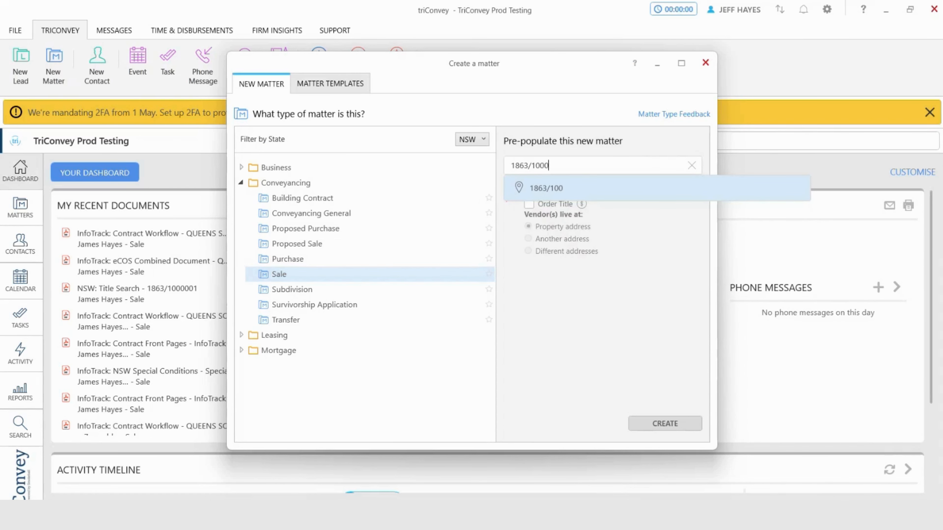
text(001)
click(541, 187)
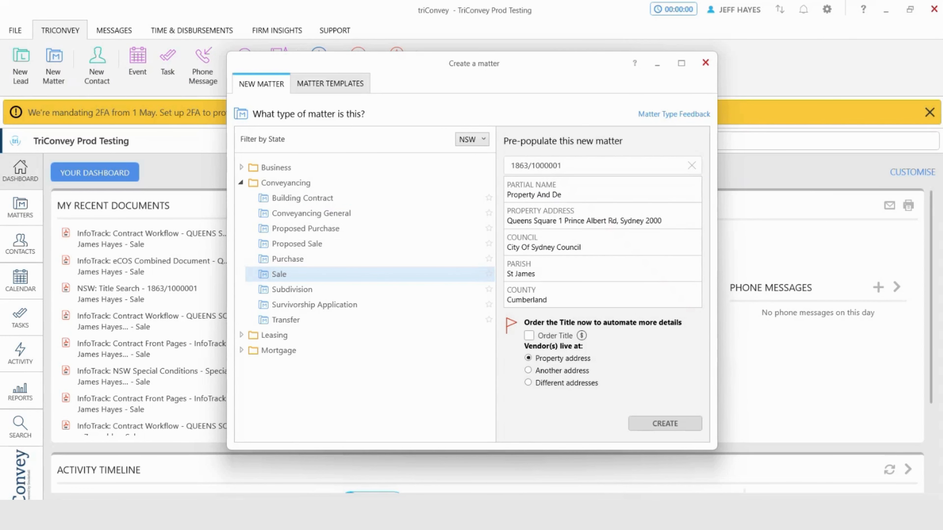
click(680, 424)
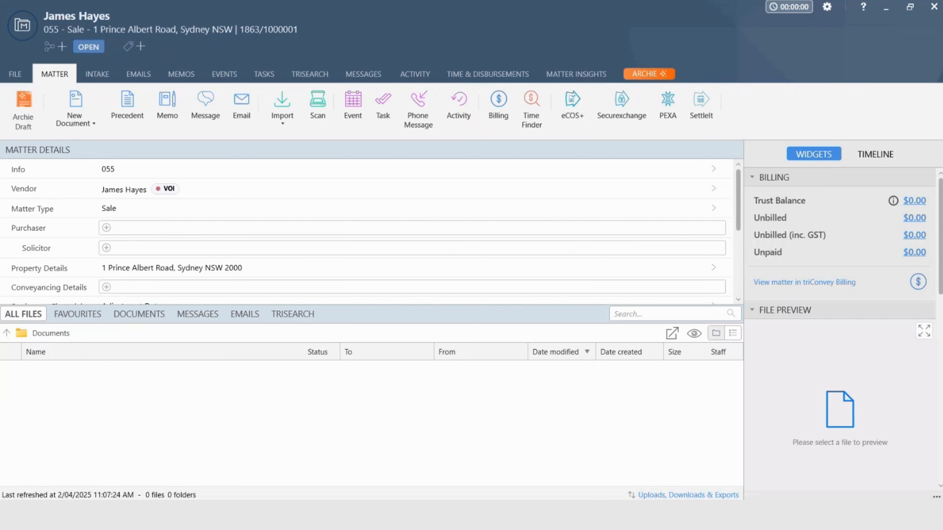
Place the triSearch order for the matter's property title and open the client onboarding and VOI page
click(296, 79)
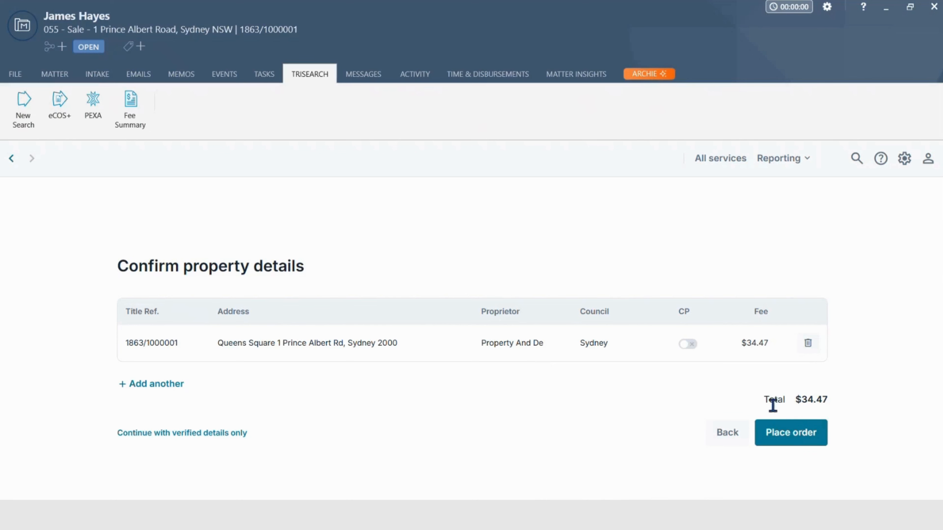
click(798, 438)
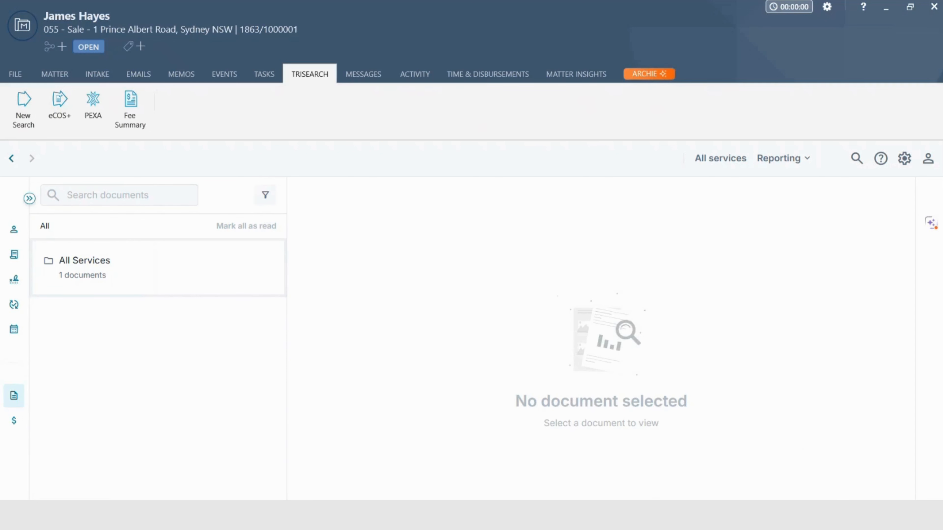
mouse_move(21, 326)
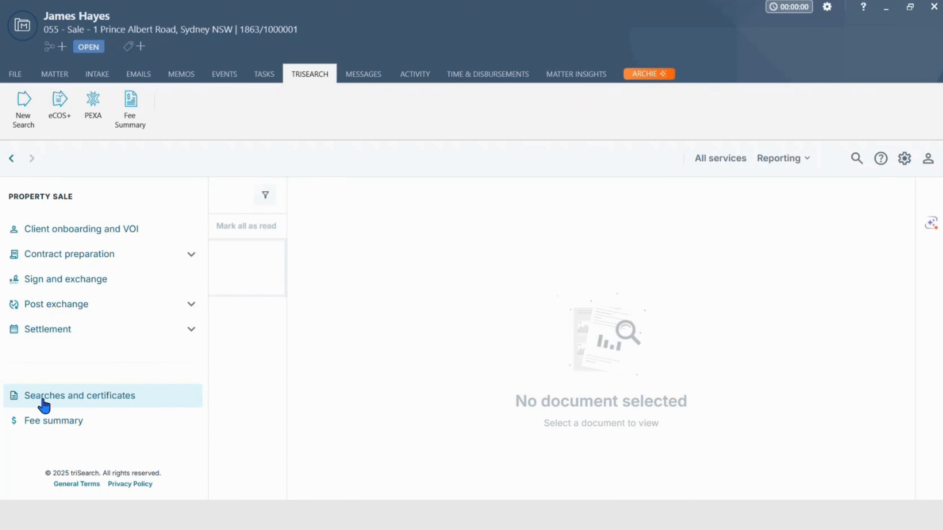
click(54, 235)
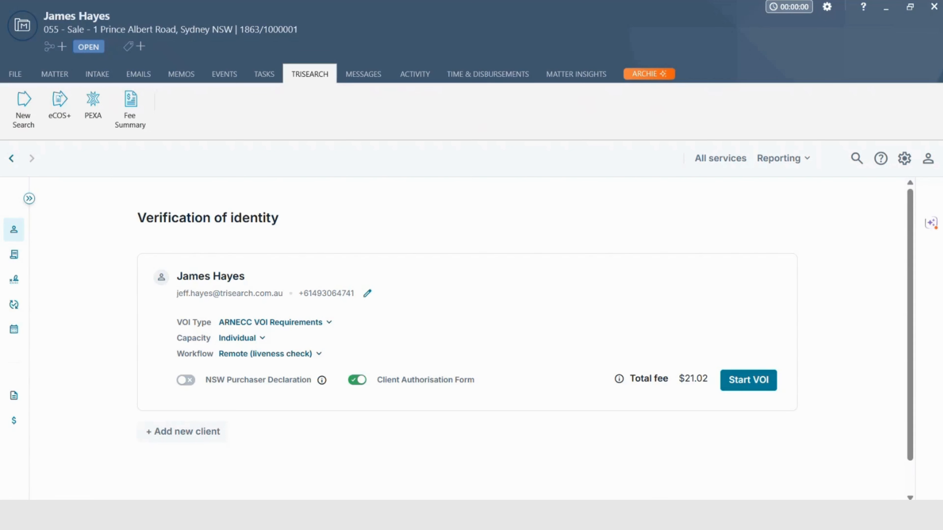
Look through the All services catalogue, the reporting options, the iSupport help form and the account options
click(718, 160)
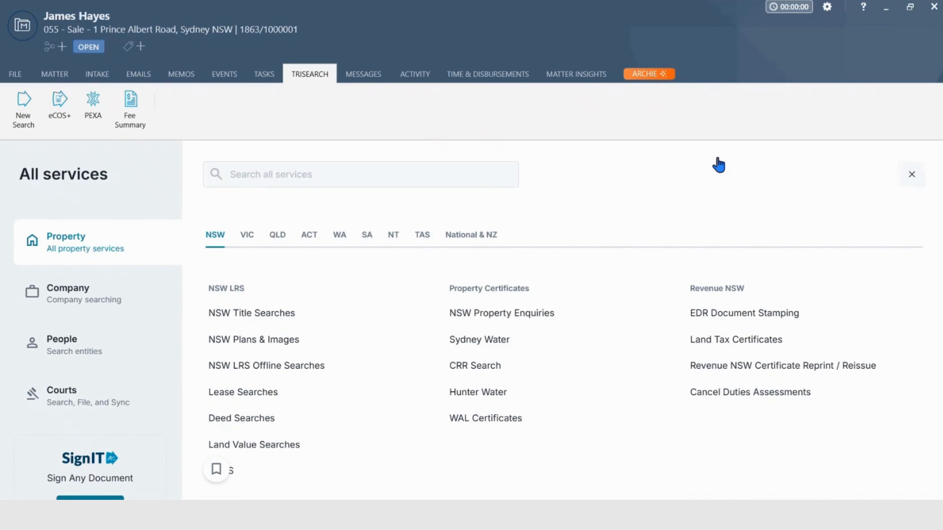
click(912, 174)
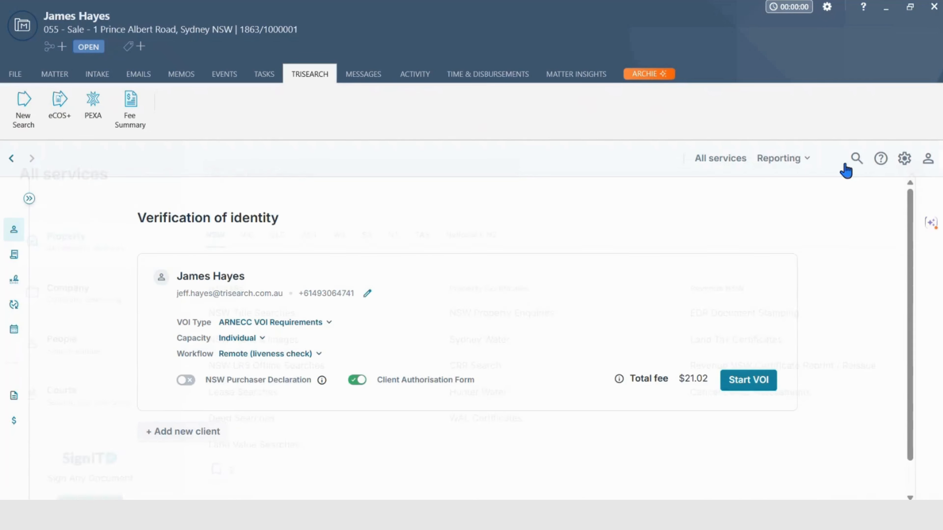
click(779, 163)
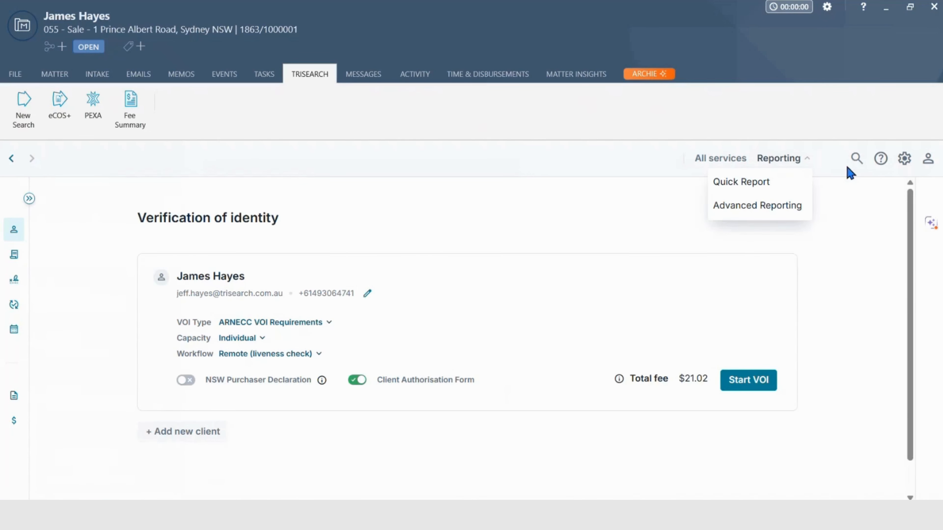
click(836, 173)
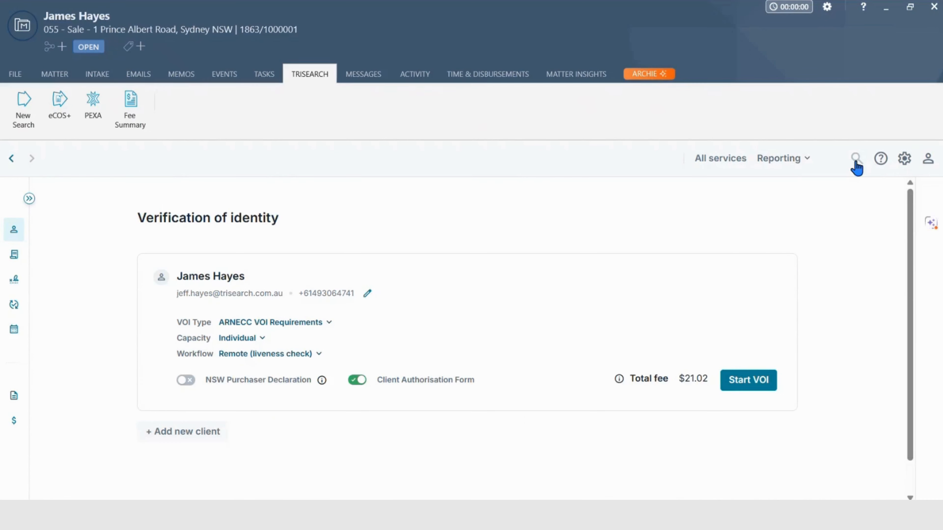
click(882, 164)
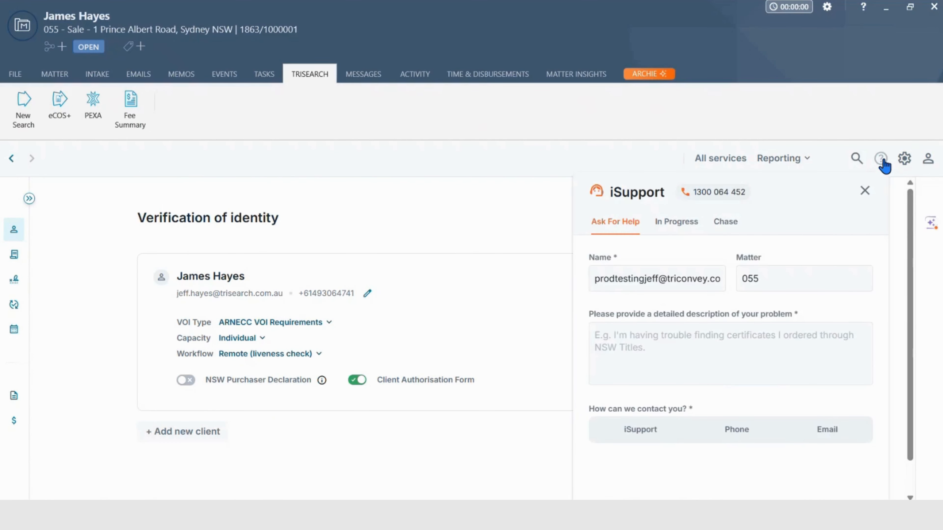
click(884, 163)
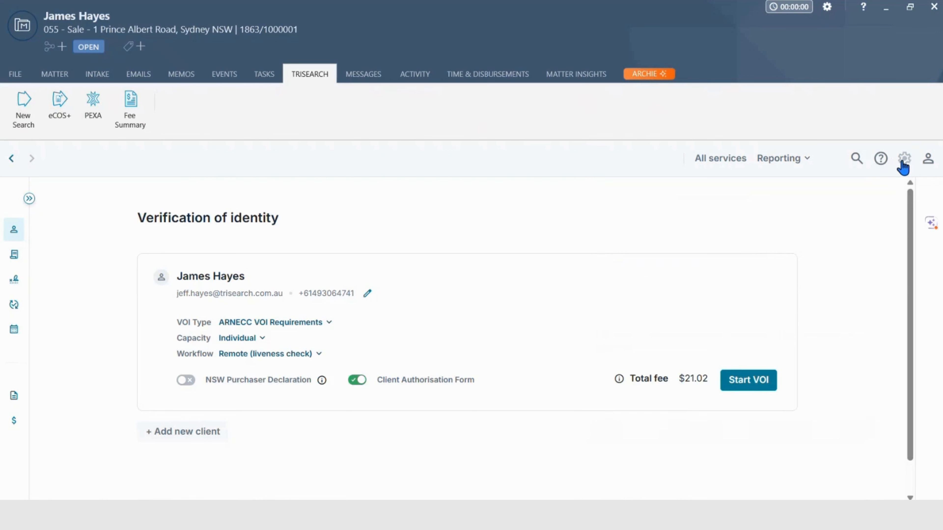
click(927, 163)
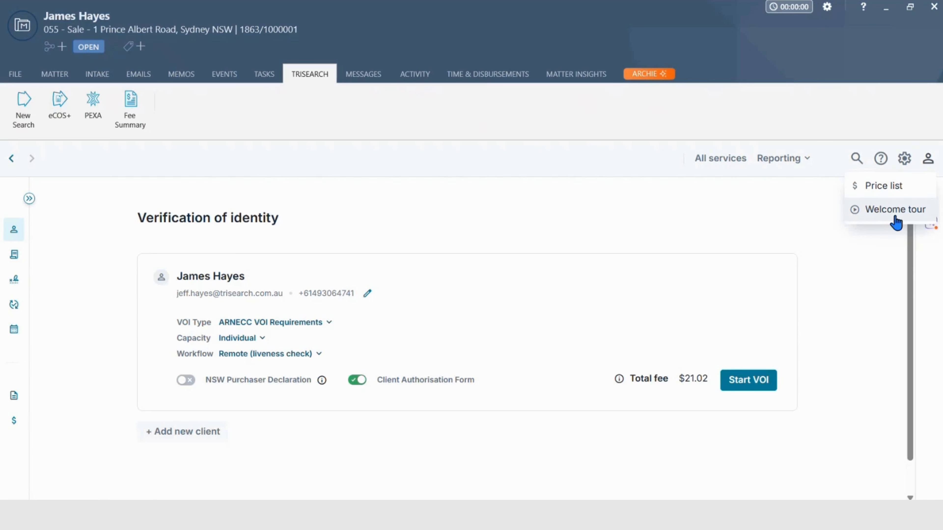
click(777, 212)
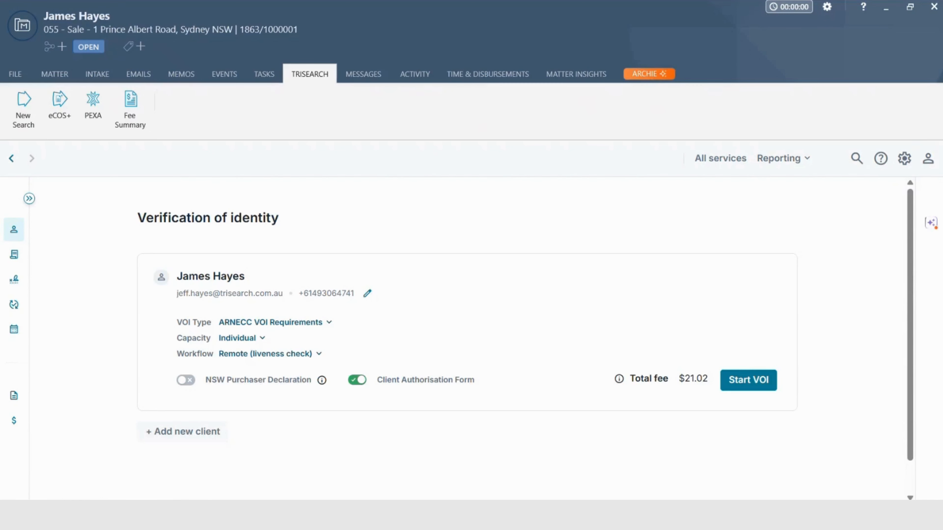
Review the changes detected in triSearch for updating the matter information in triConvey
mouse_move(42, 243)
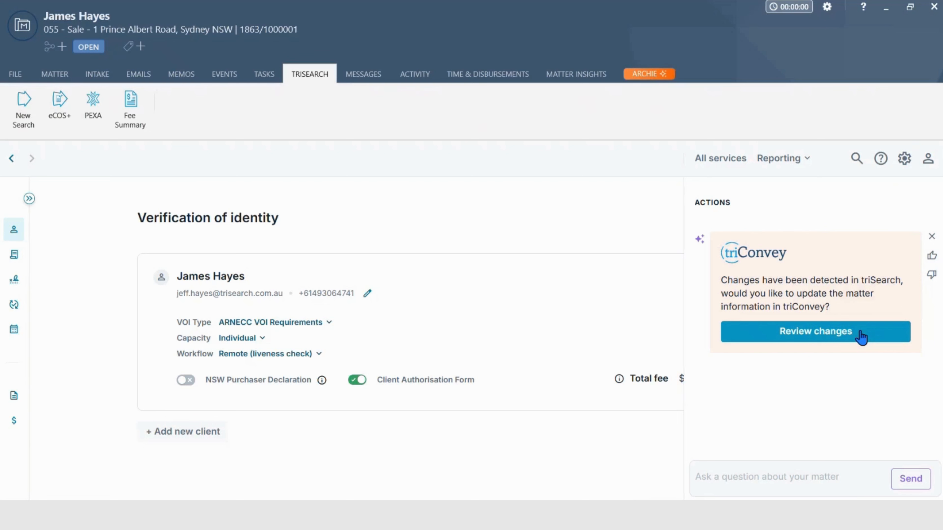
click(879, 331)
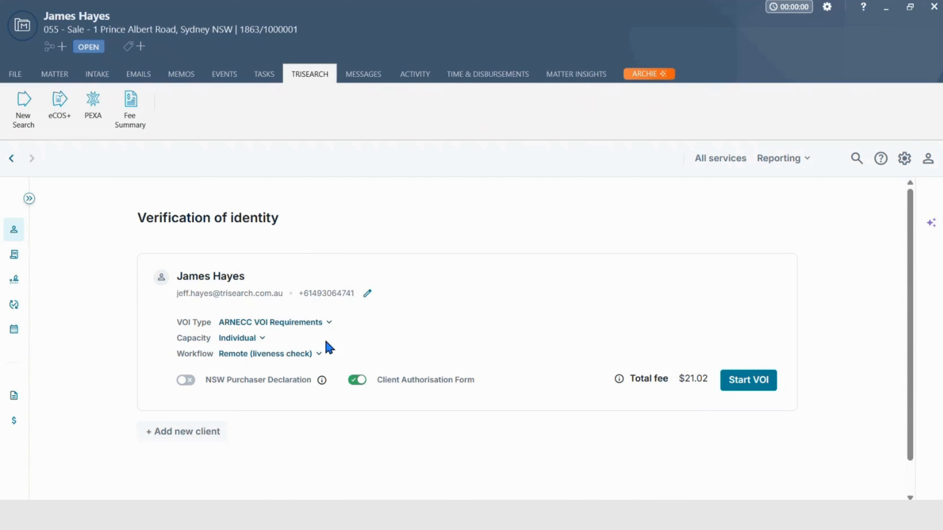
Examine the workflow and VOI type options for the vendor's identity verification
click(318, 354)
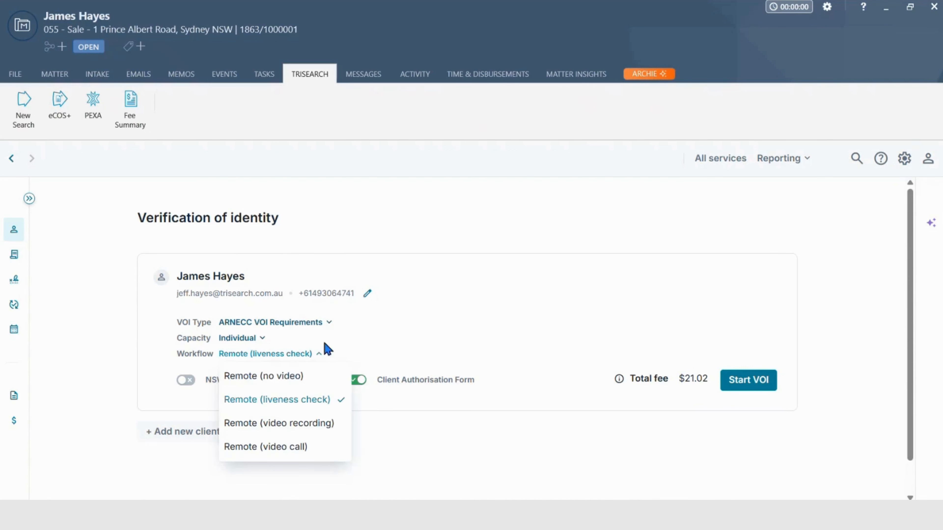
click(330, 323)
click(337, 352)
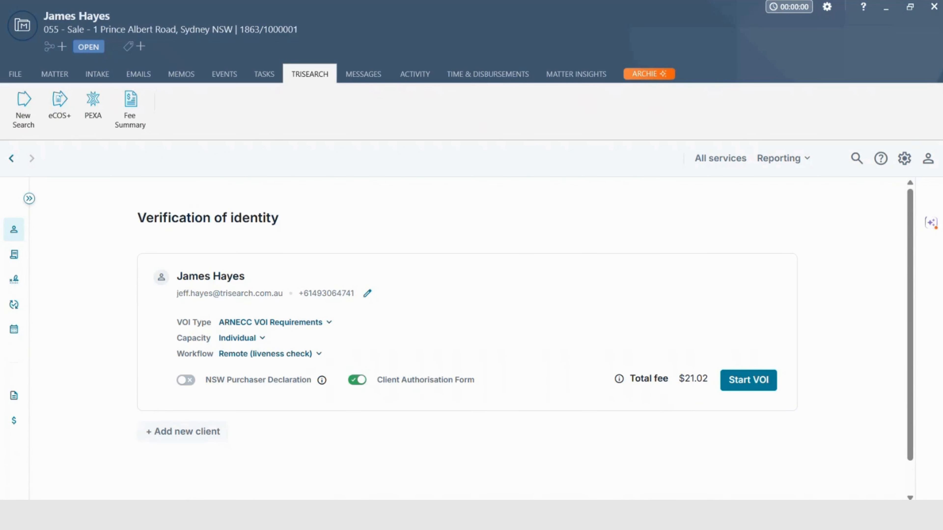
Open Order Certificates under contract preparation and view the title search document for 1863/1000001
click(54, 255)
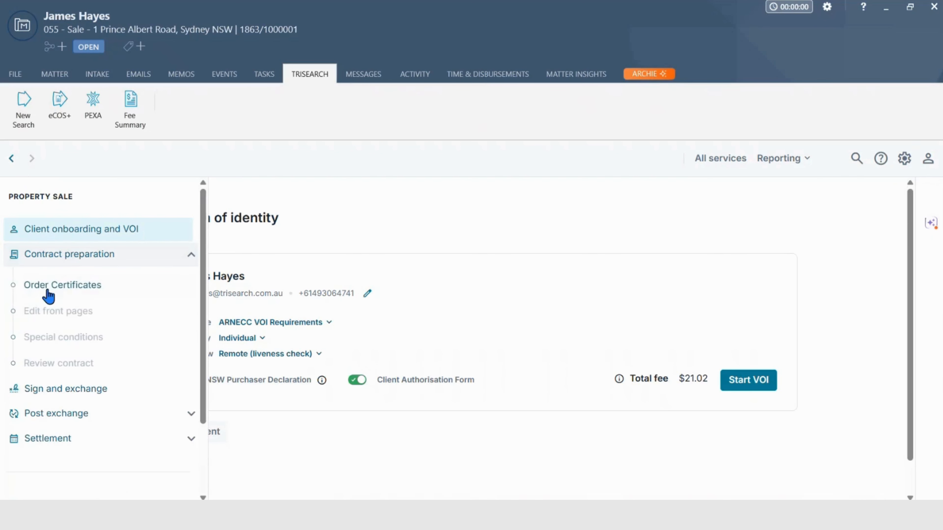
click(46, 287)
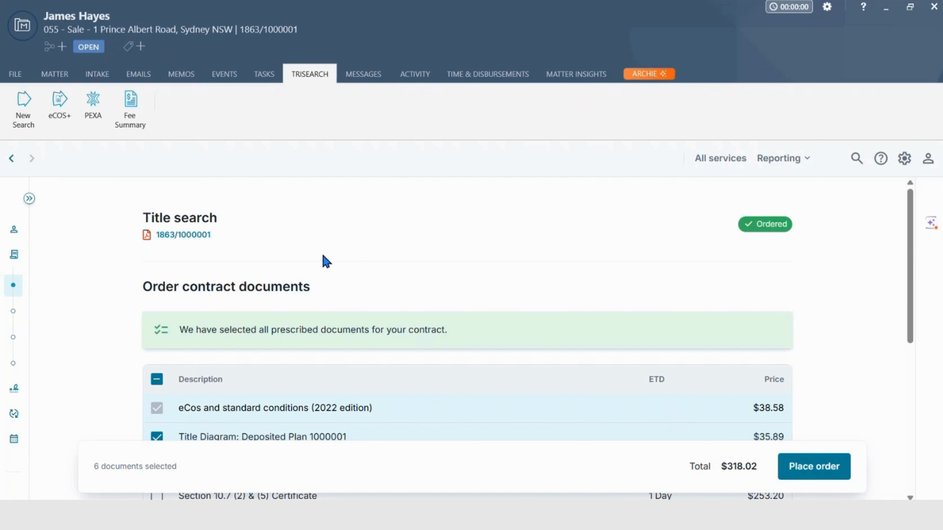
click(193, 237)
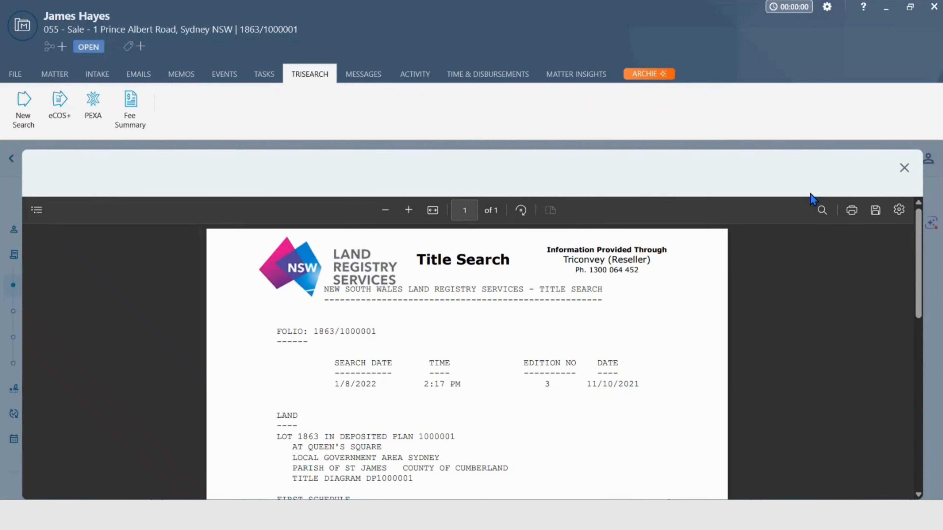
click(904, 168)
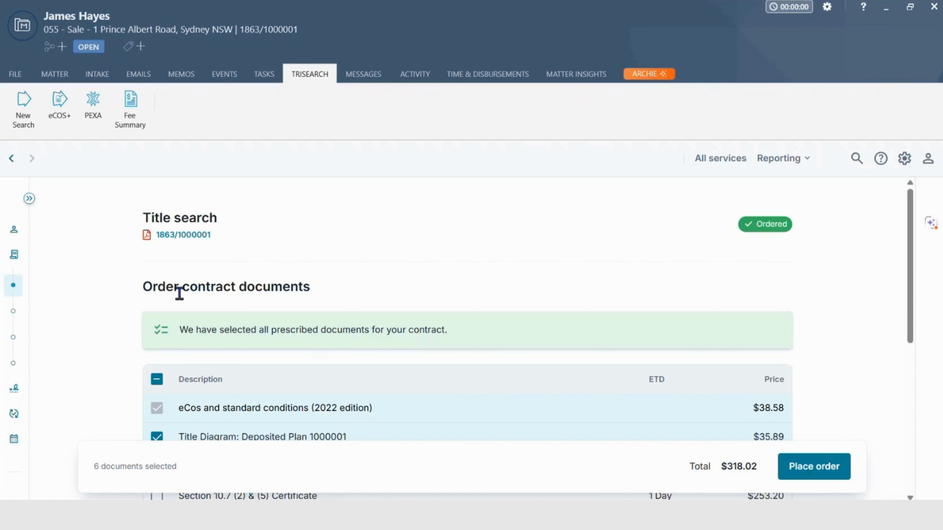
Deselect all optional contract documents, keeping only eCos and standard conditions (2022 edition), and place the order
scroll(126, 329, down, 4)
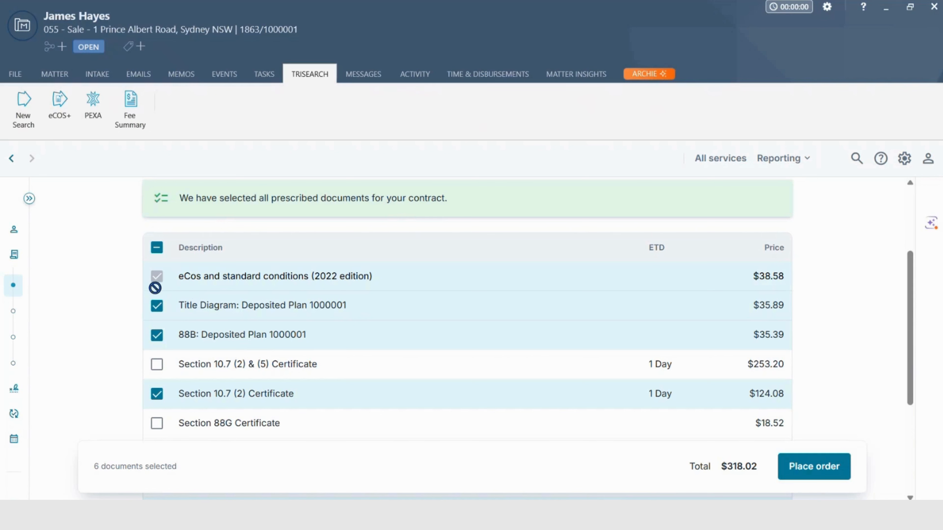
click(157, 250)
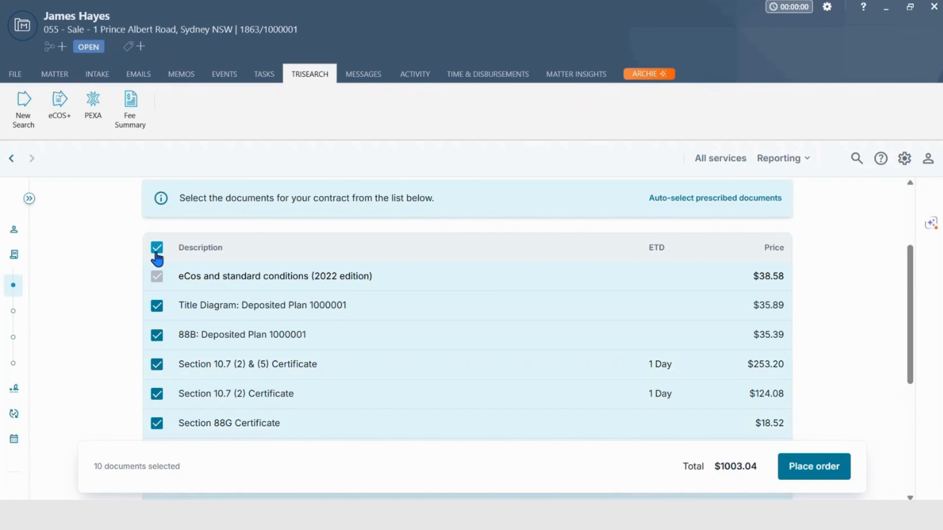
click(157, 248)
scroll(146, 265, down, 5)
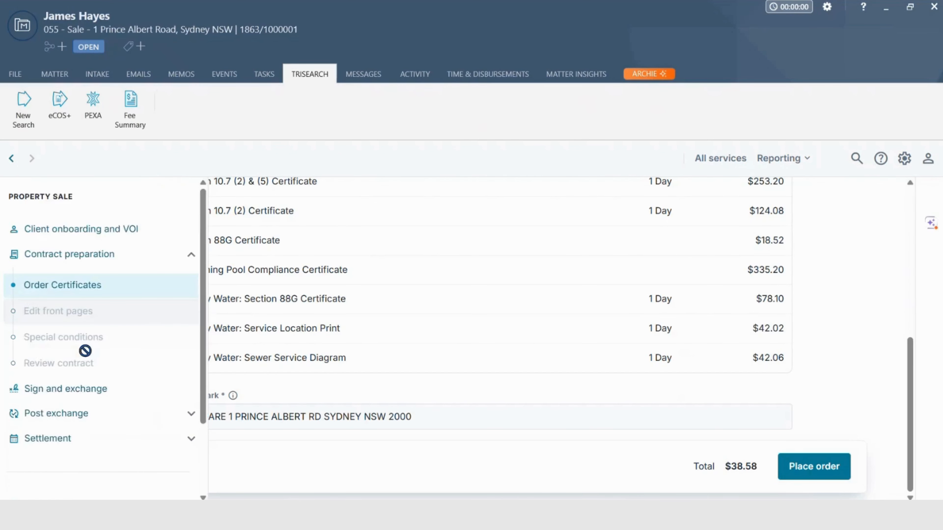
click(805, 470)
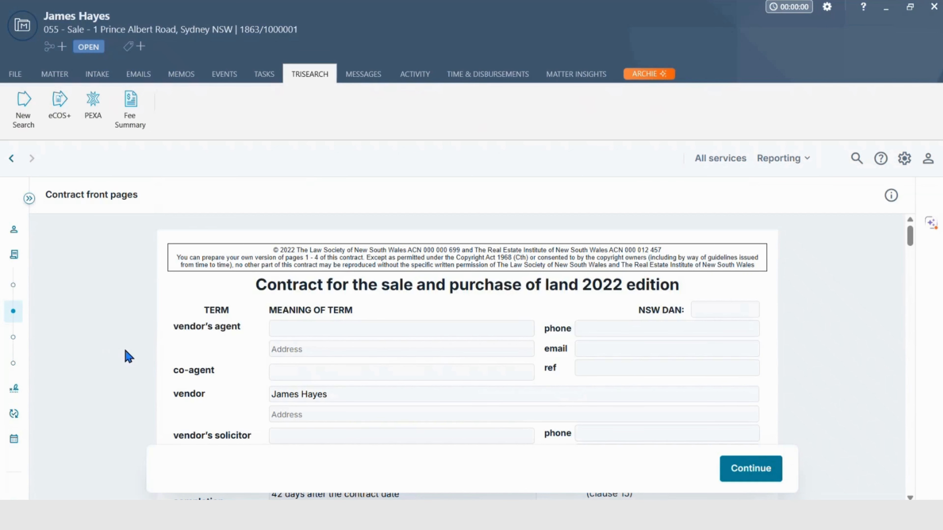
Check the contract front pages and continue to the special conditions
scroll(128, 357, down, 2)
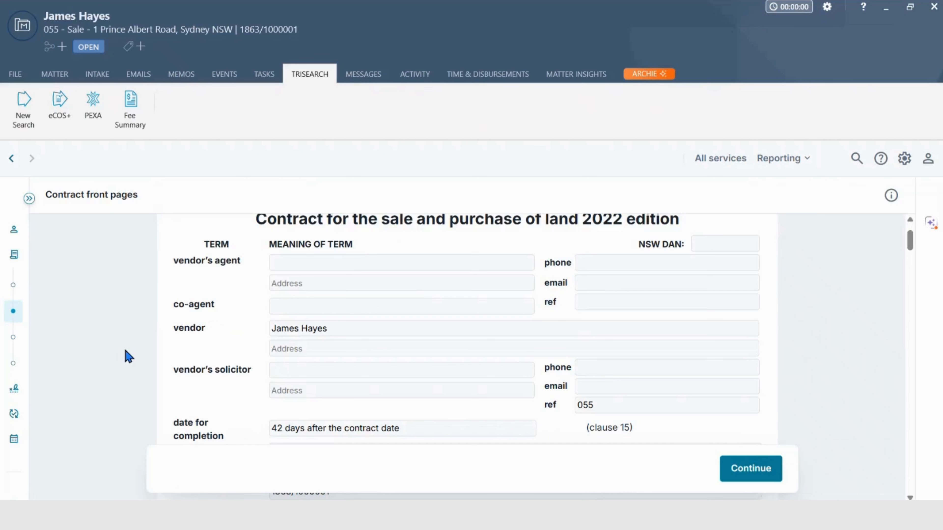
click(322, 311)
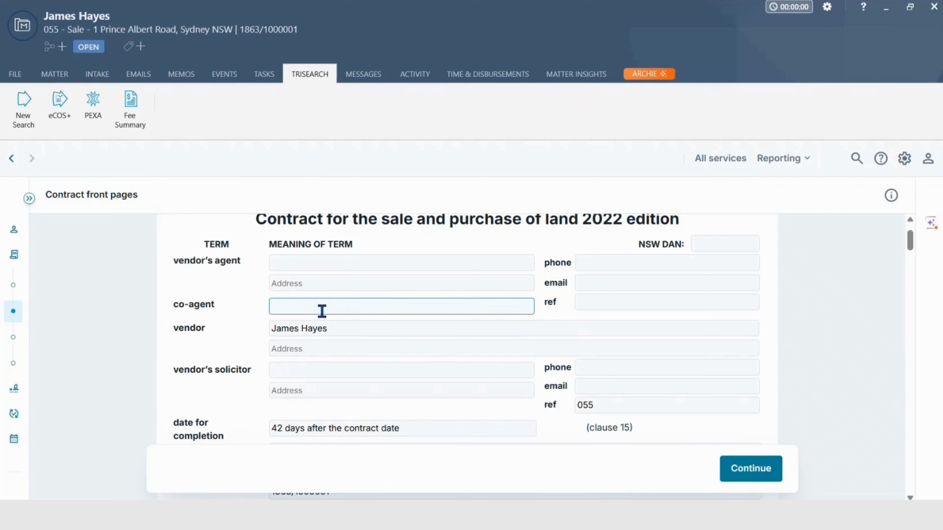
click(747, 470)
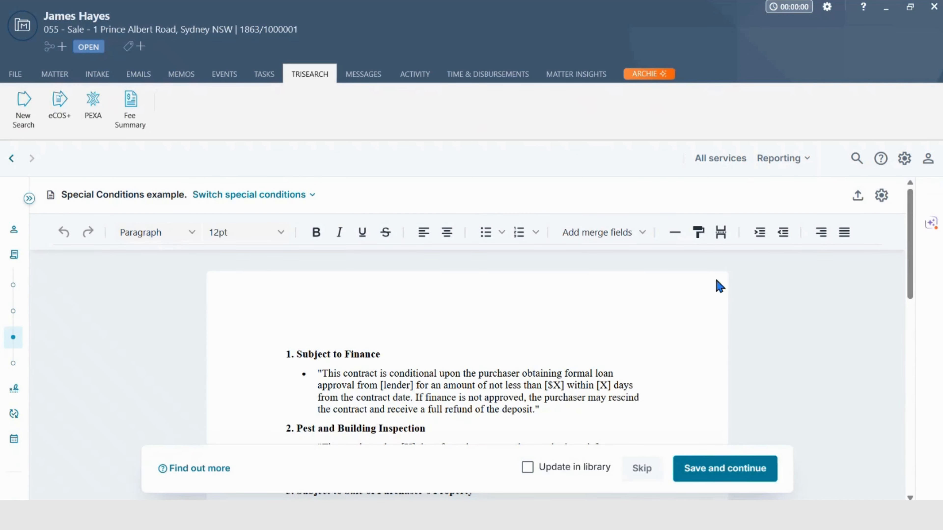
Examine the special conditions upload choices and the special condition library, including the item actions for Special Conditions example 2 and creating a new entry
click(858, 198)
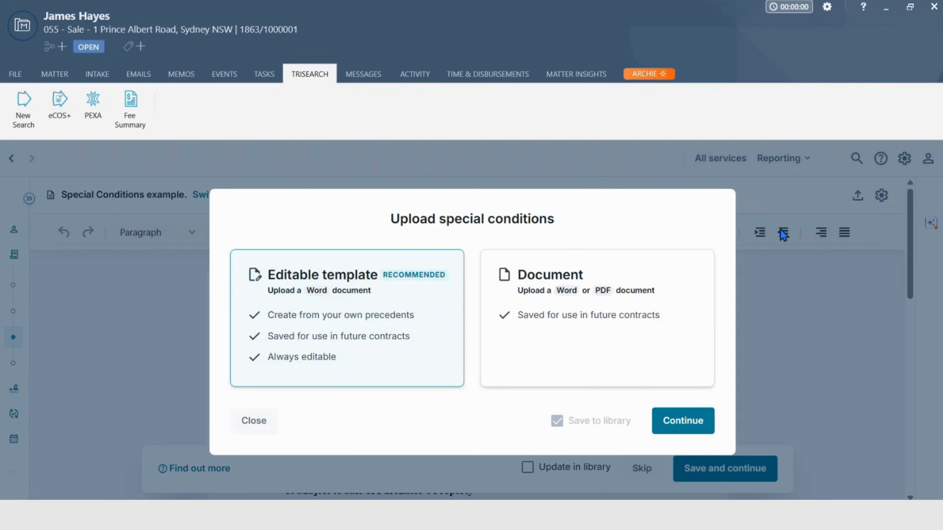
click(249, 421)
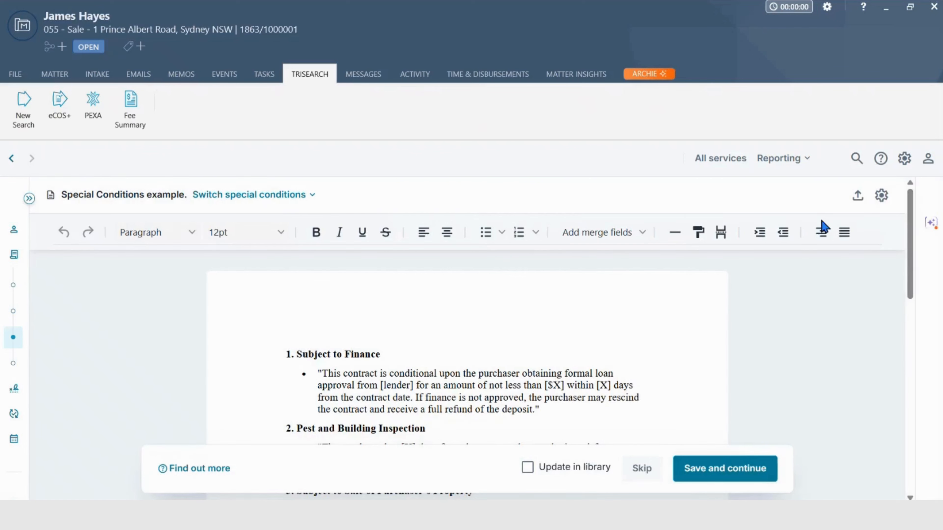
click(882, 197)
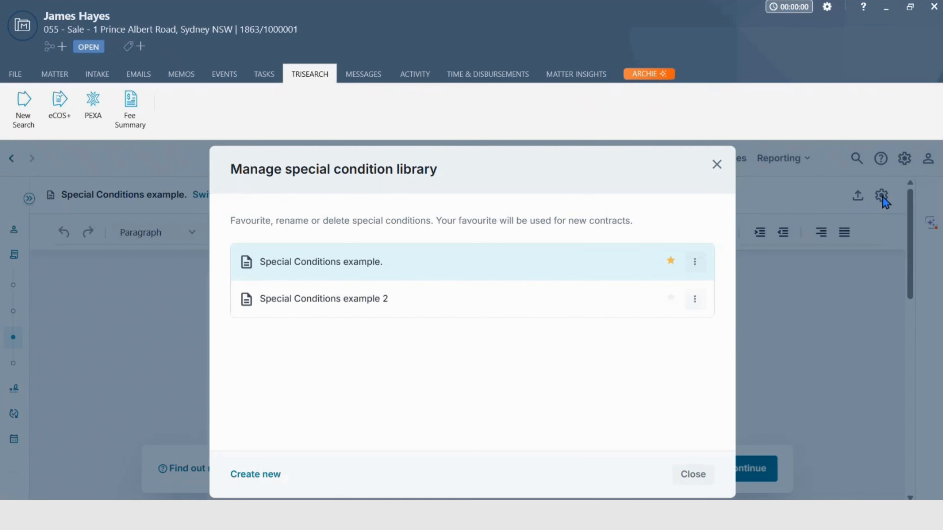
click(695, 303)
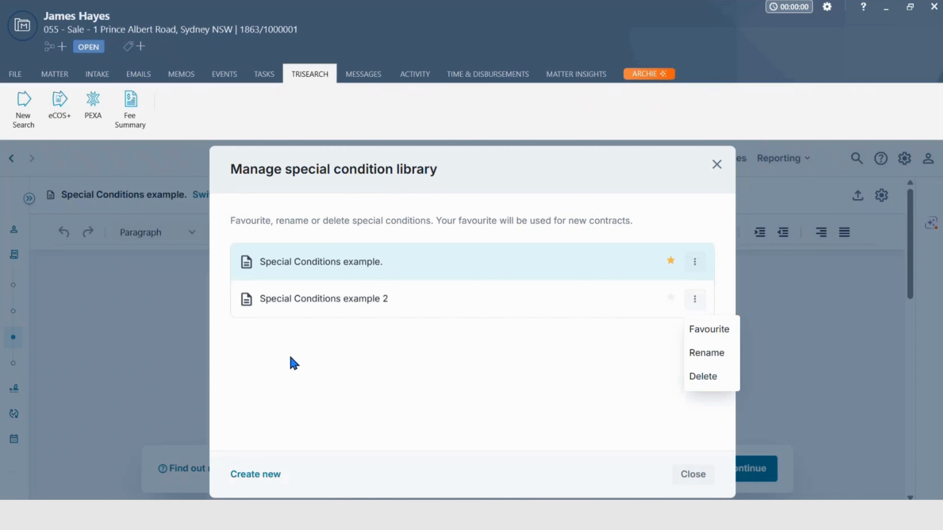
click(272, 482)
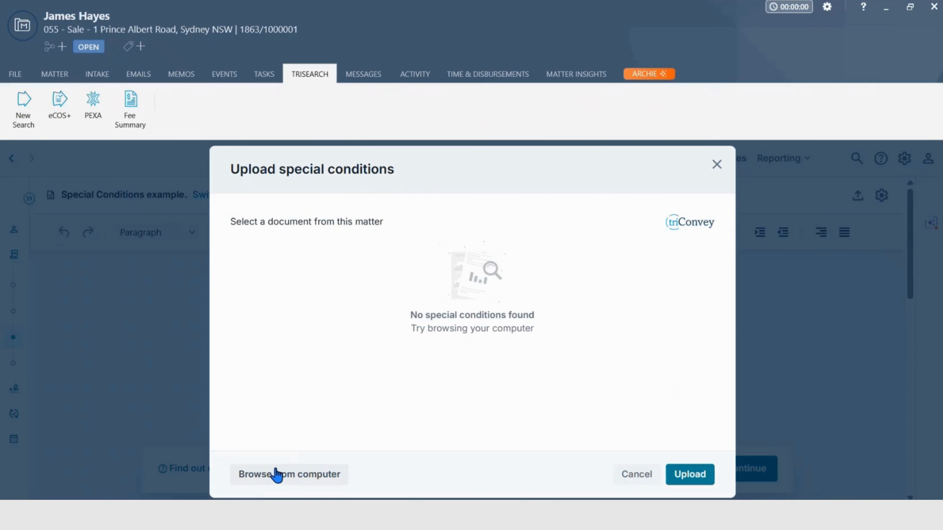
click(716, 165)
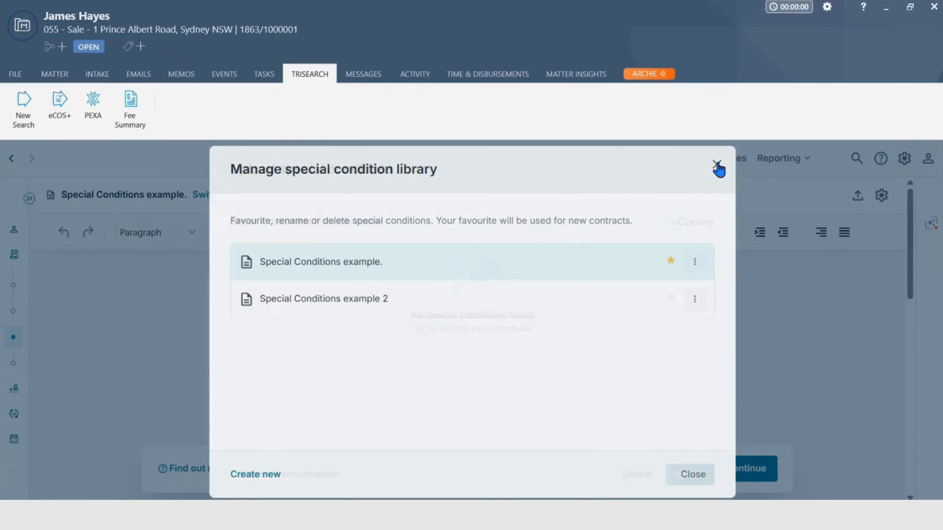
click(716, 166)
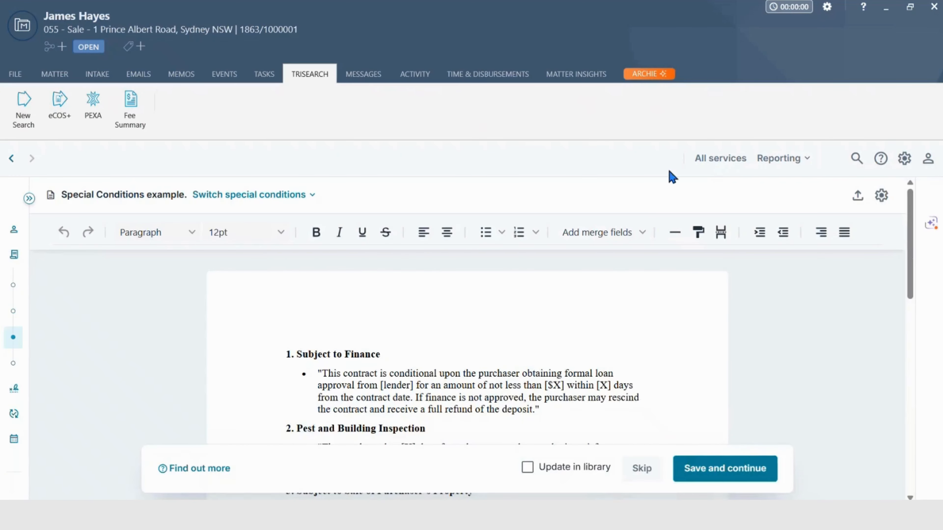
Check the alternative special conditions, keep "Special Conditions example." for the contract, and save it to continue to the contract review
click(311, 195)
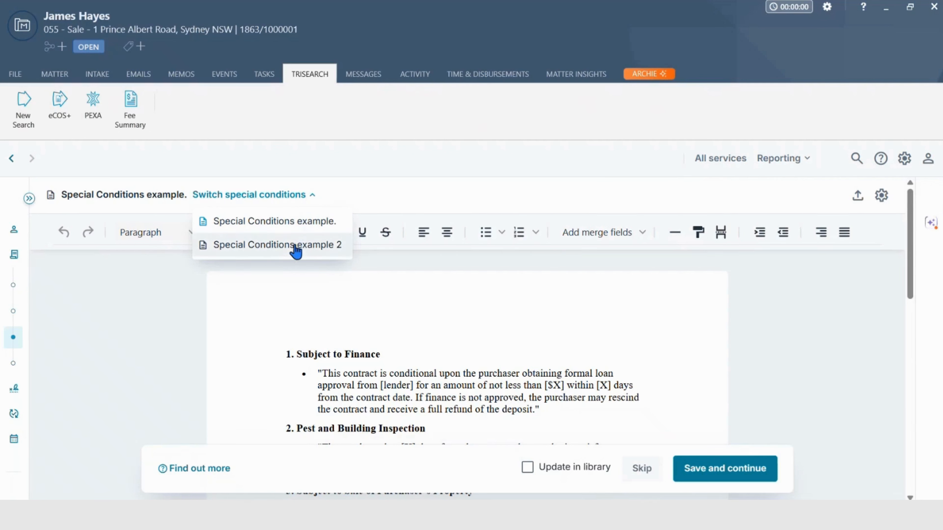
click(175, 329)
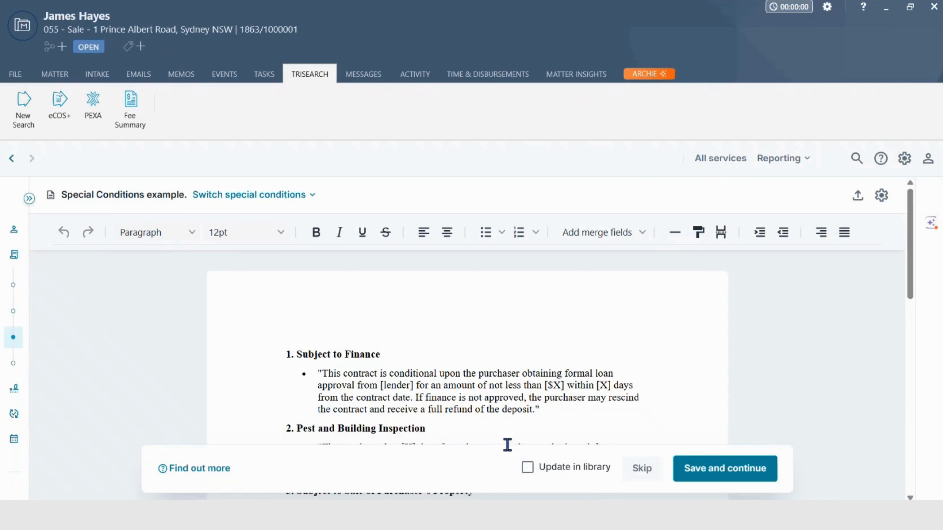
click(719, 472)
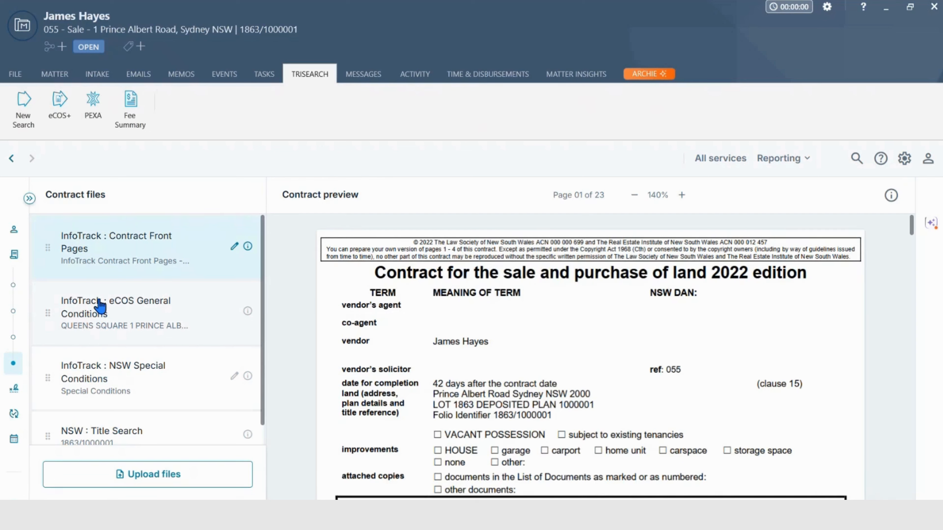
Check the contract documents saved in the matter's file list and review the combined contract preview in the triSearch workflow
click(56, 76)
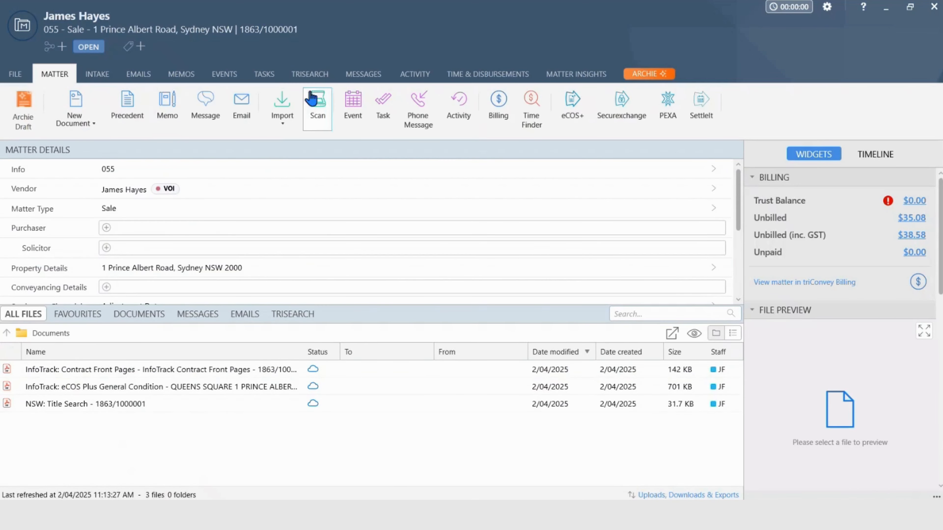
click(313, 78)
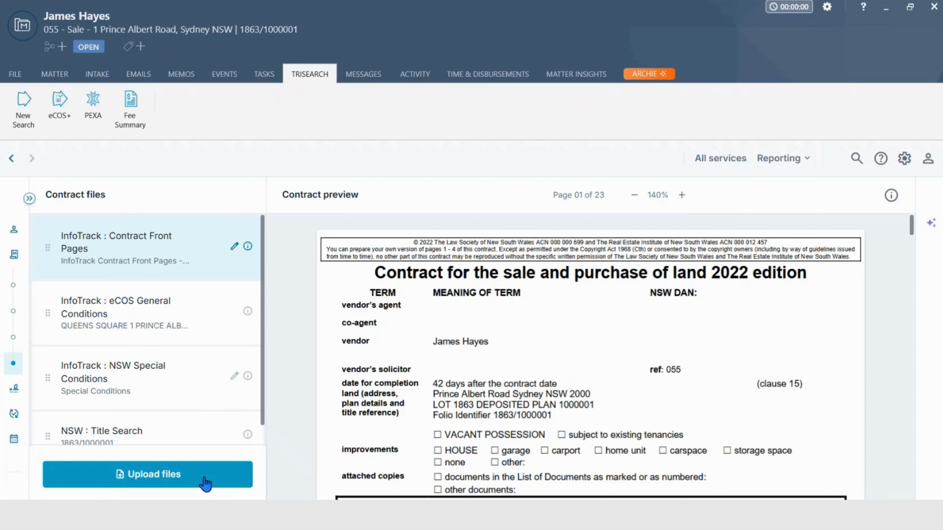
scroll(280, 358, down, 5)
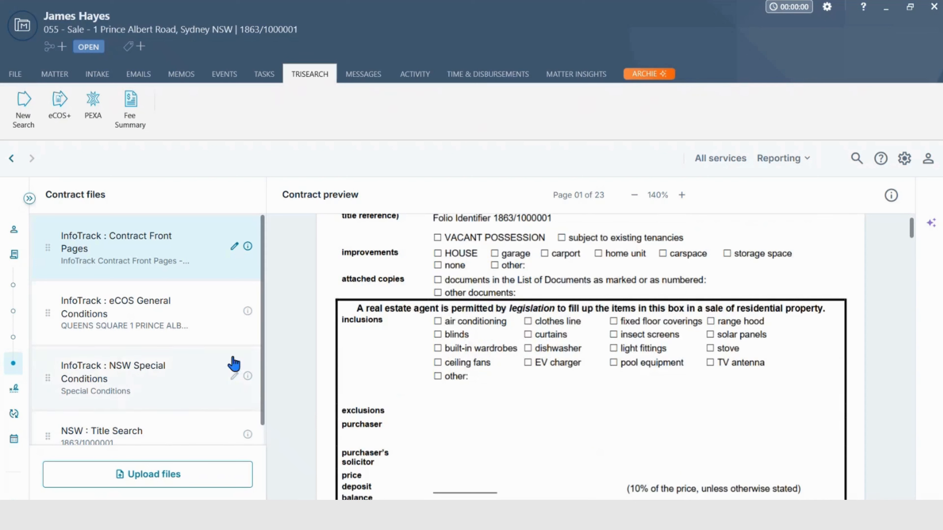
Under Sign and exchange, upload the purchaser's contract from the OneFlow folder on the computer, choosing the CONTRACT OF SALE EXAMPLE Combined Document file
mouse_move(15, 327)
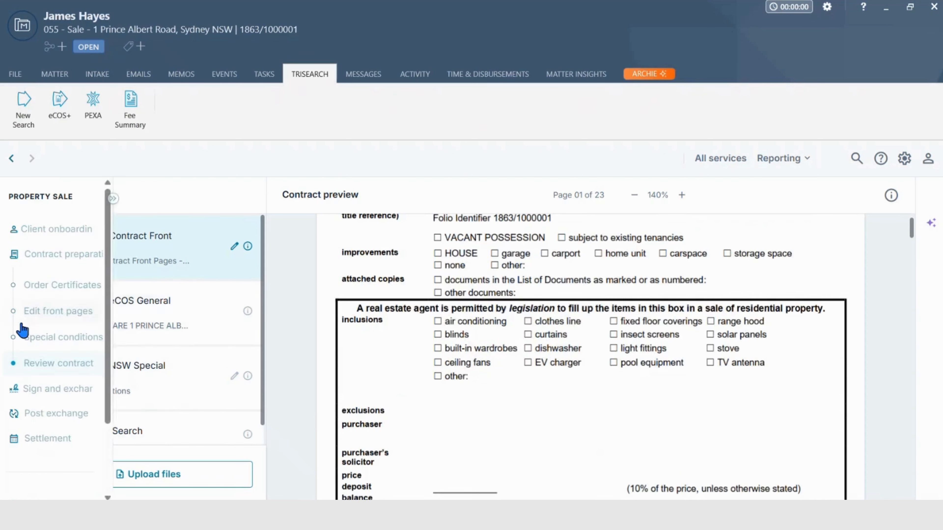
click(48, 389)
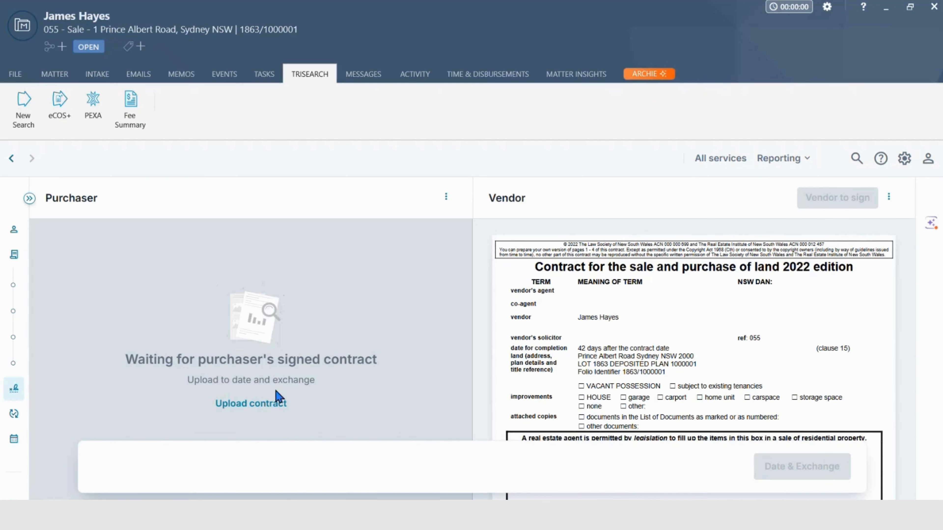
click(257, 408)
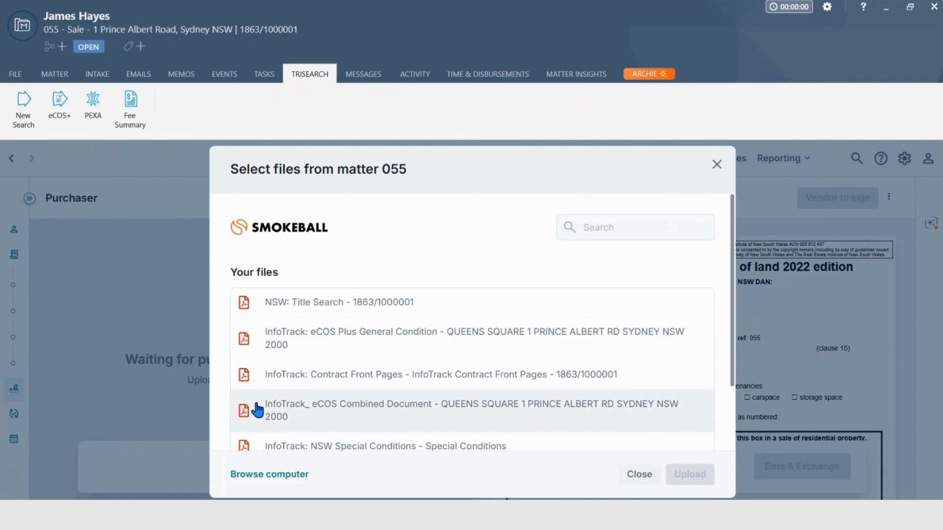
click(275, 475)
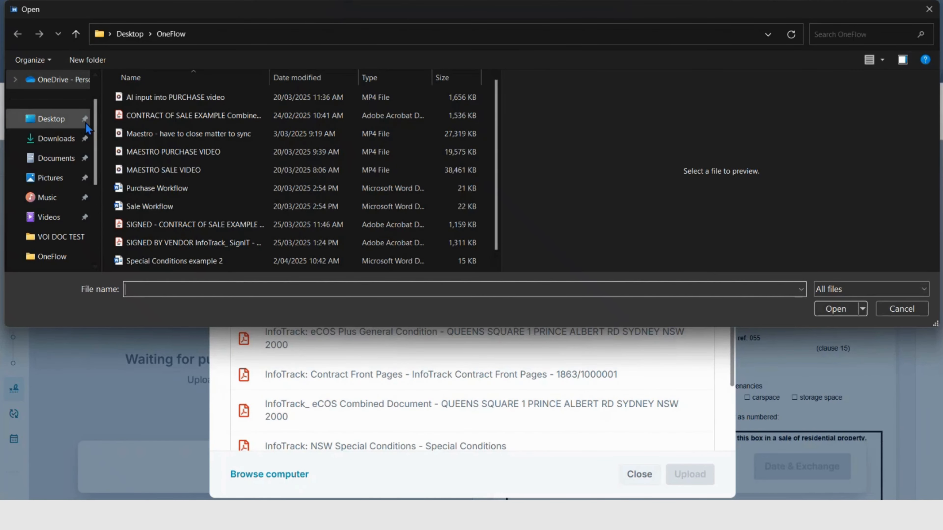
click(171, 116)
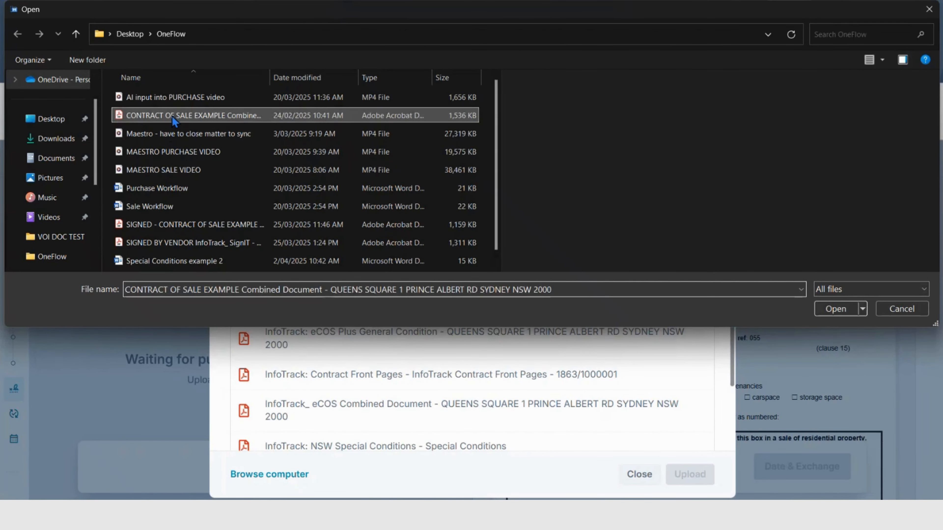
click(835, 309)
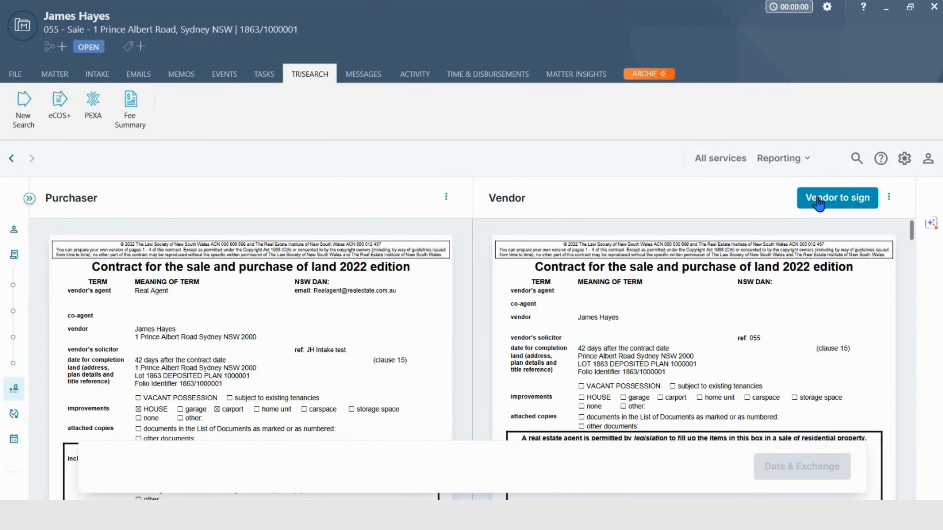
Request digital contract signing from the vendor as an individual, adjusting the placement of the vendor's signature field on the signing page
click(818, 201)
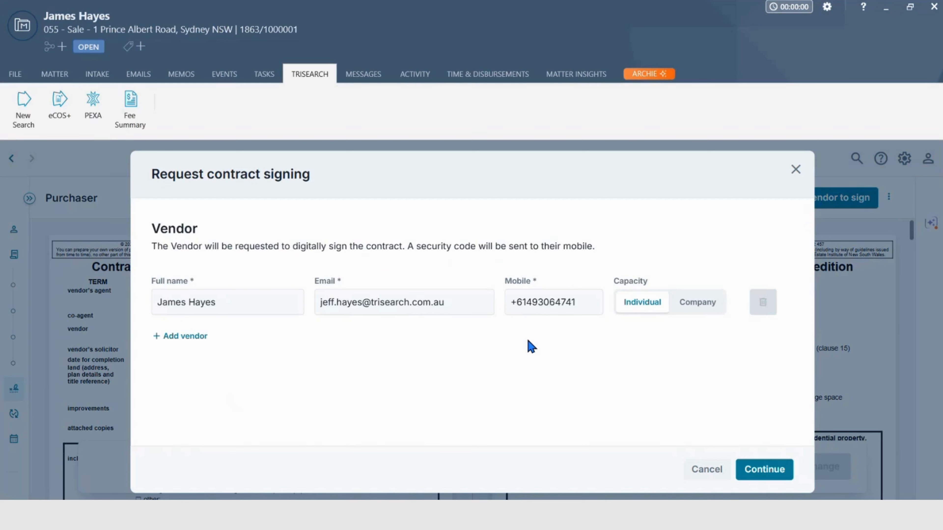
click(765, 469)
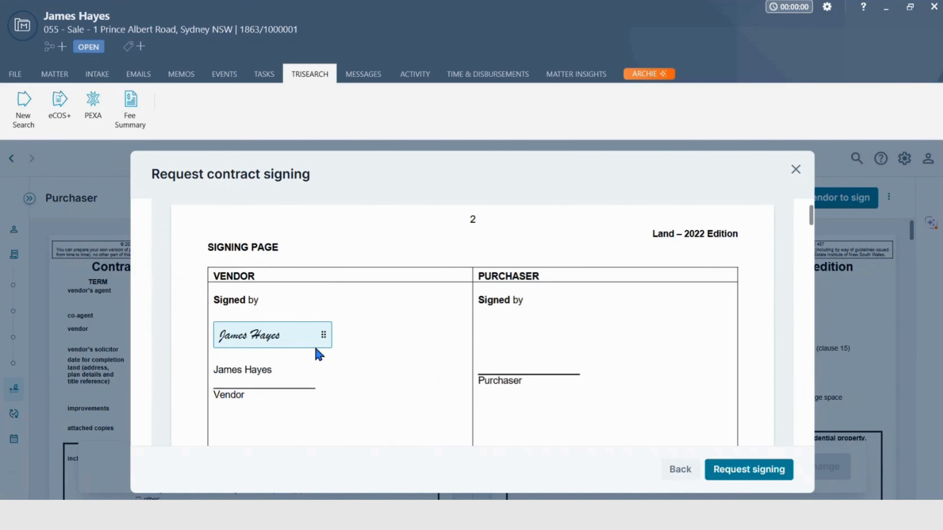
mouse_move(274, 345)
mouse_down()
mouse_move(311, 346)
mouse_move(276, 344)
mouse_up()
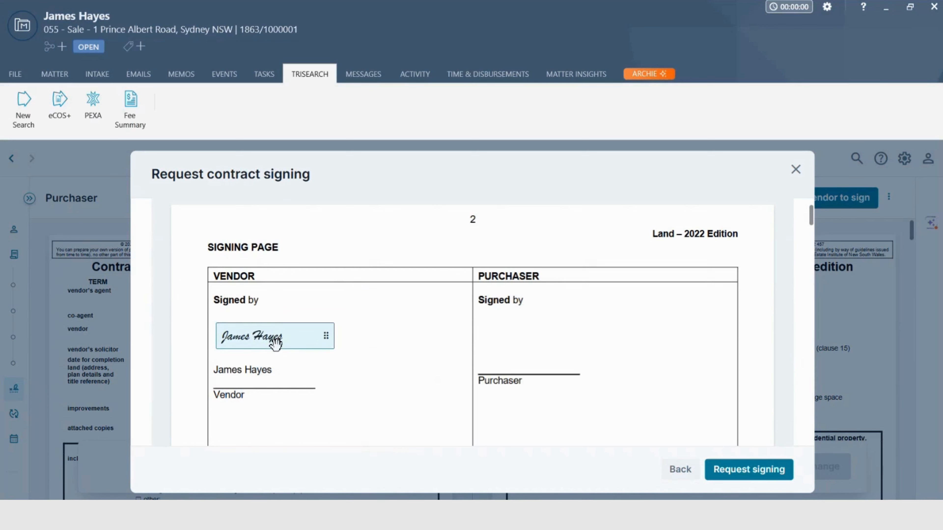
click(753, 470)
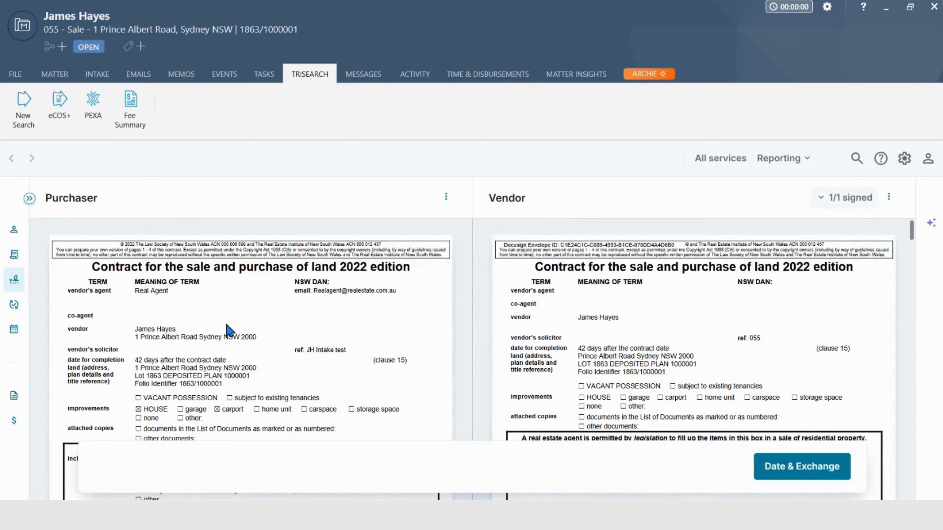
Review the purchaser and vendor contracts side by side, and date and exchange them
scroll(355, 338, down, 15)
scroll(357, 338, down, 3)
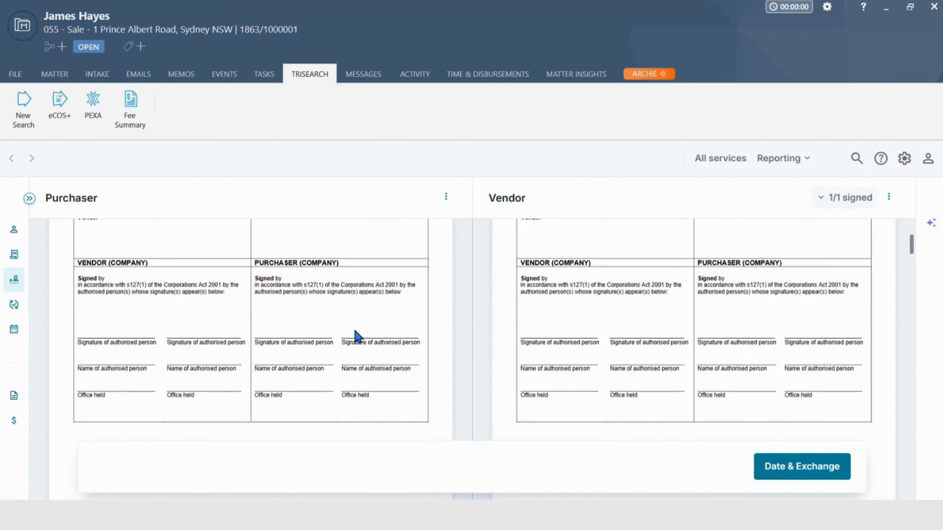
scroll(357, 338, up, 10)
scroll(355, 331, up, 5)
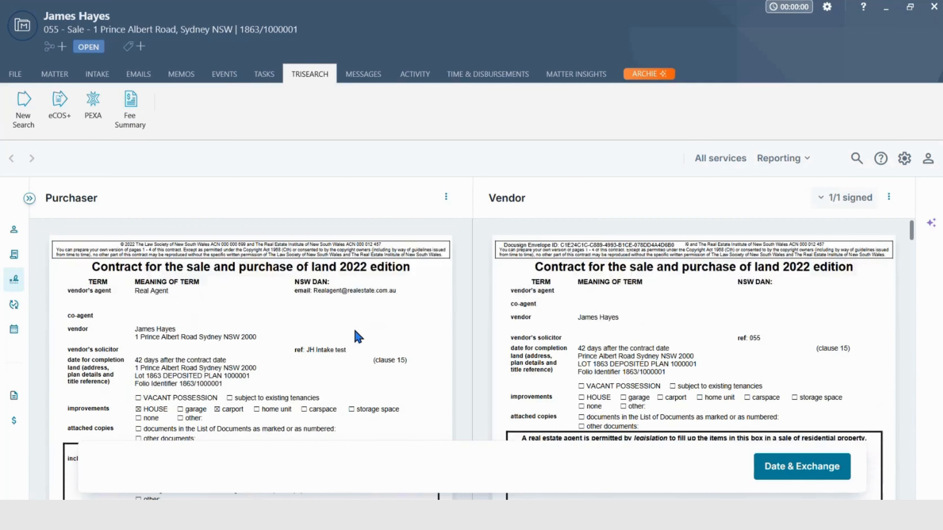
click(802, 474)
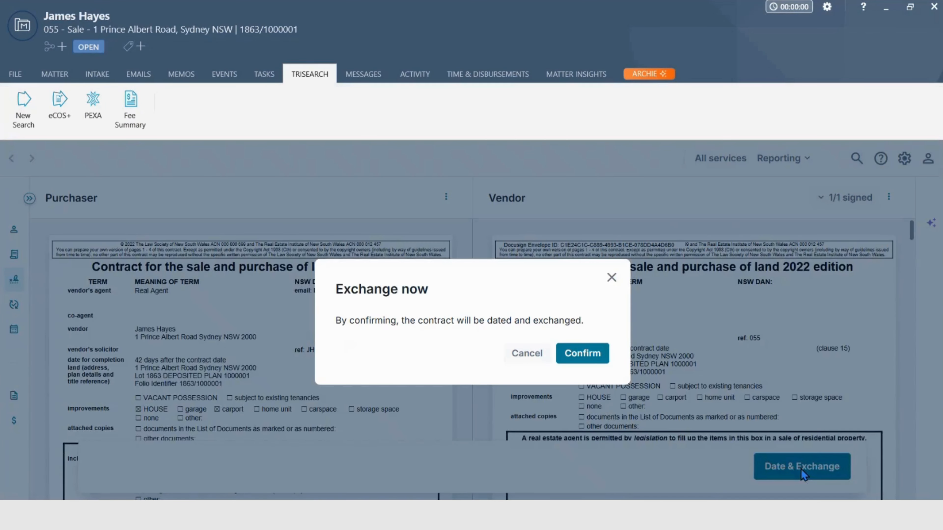
click(578, 354)
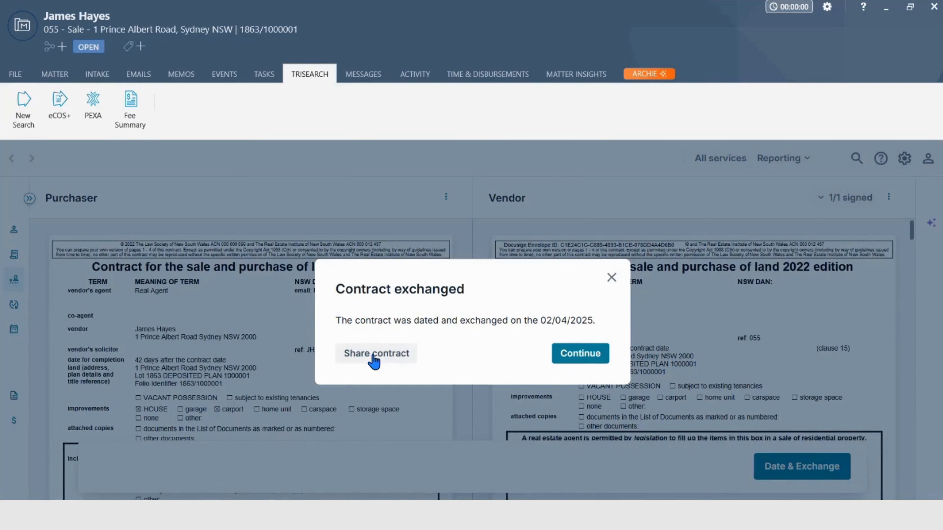
Copy the share link for the exchanged contract and check the contract documents saved to the matter
click(374, 357)
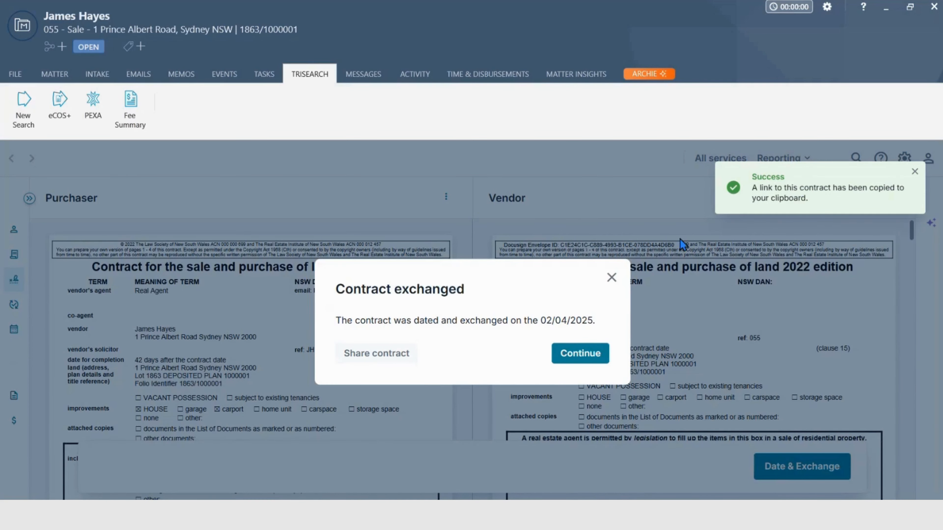
click(573, 355)
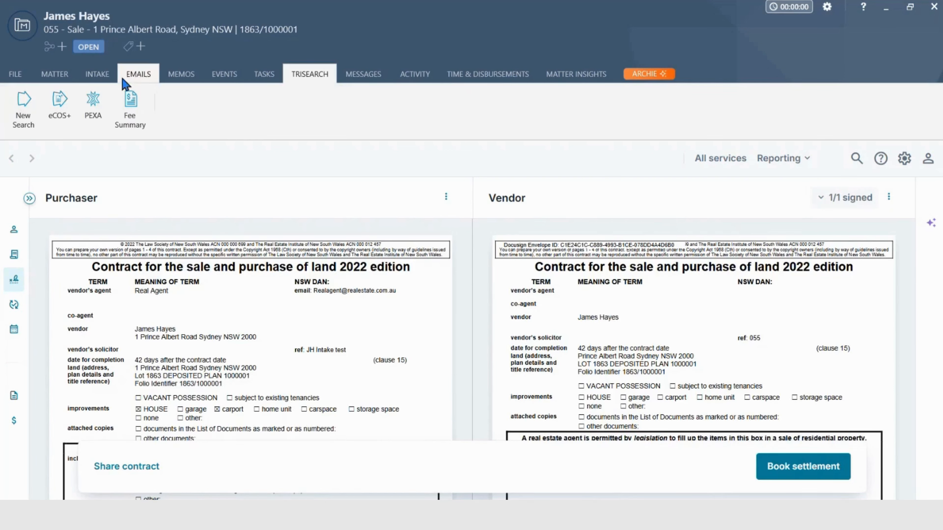
click(64, 75)
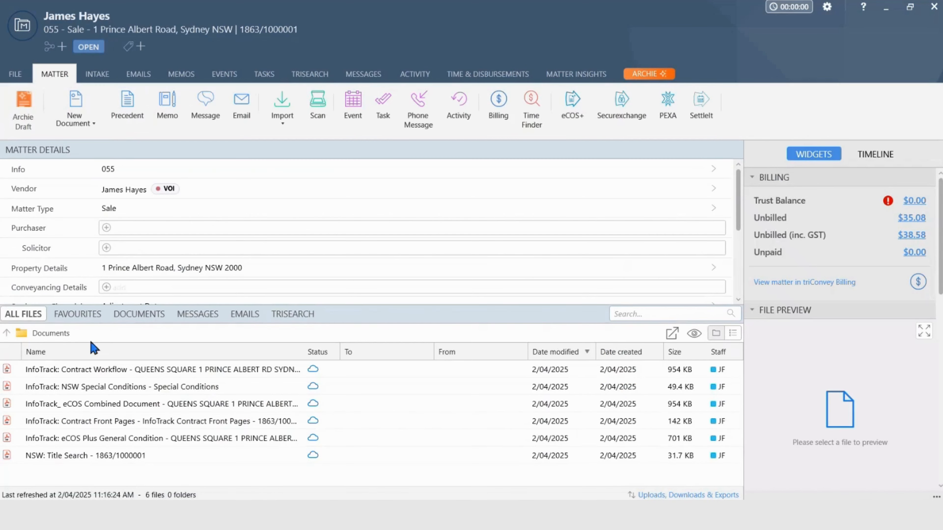
click(306, 81)
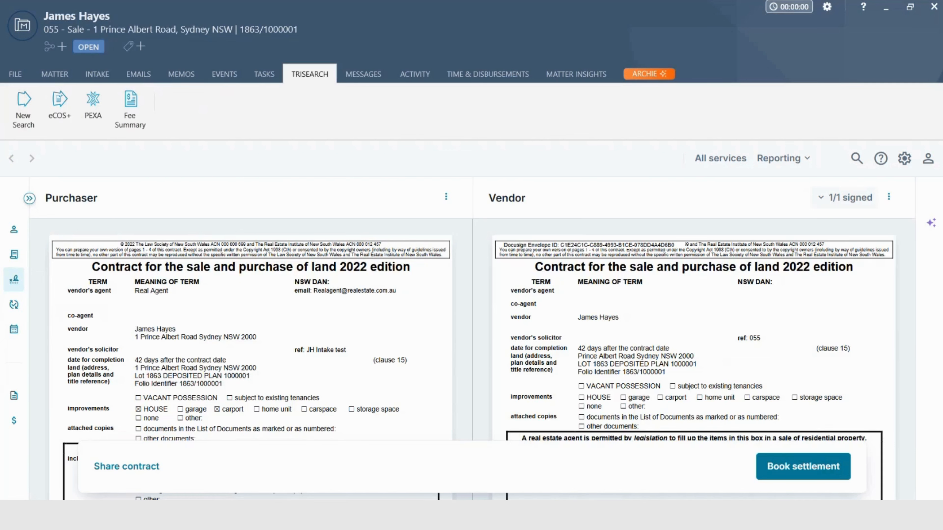
Open the Land tax certificate (Section 47) order under Post exchange and review its enquiry, property and vendor fields
mouse_move(48, 343)
click(55, 308)
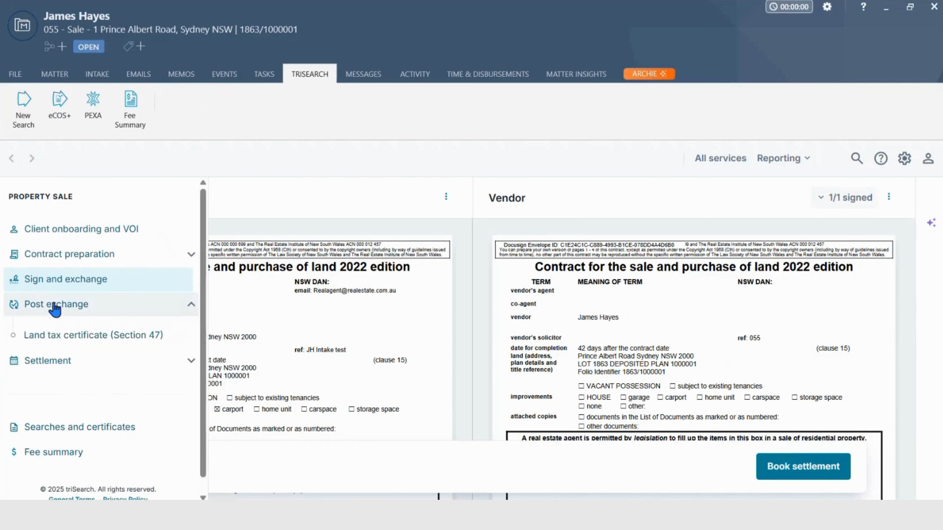
click(54, 336)
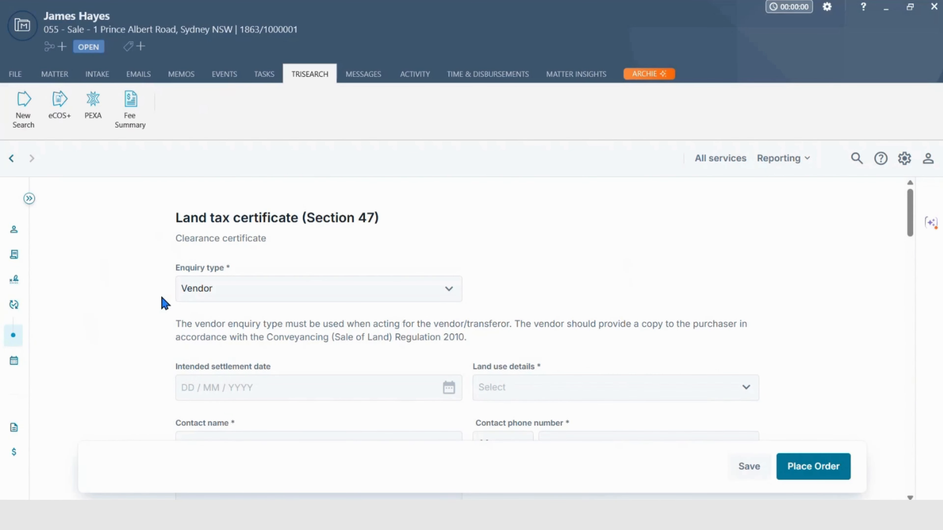
scroll(164, 303, down, 3)
scroll(162, 301, down, 15)
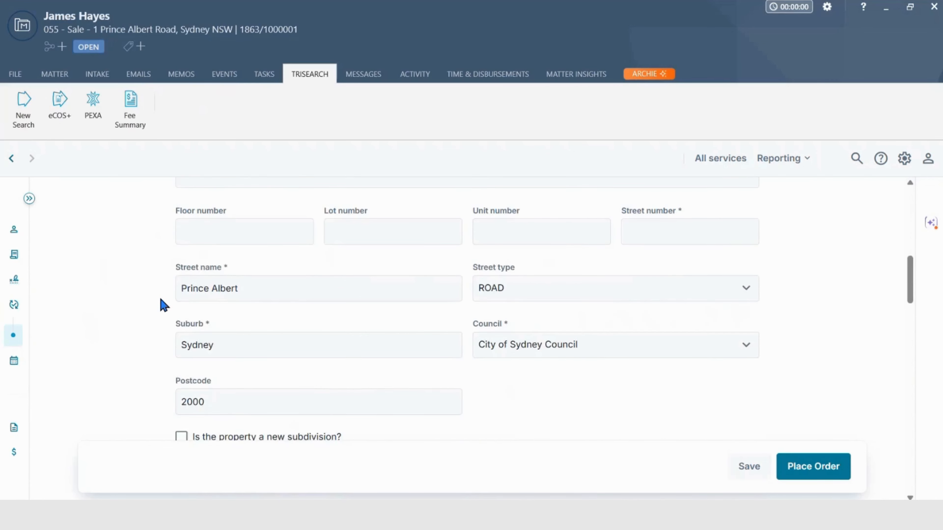
scroll(163, 305, down, 3)
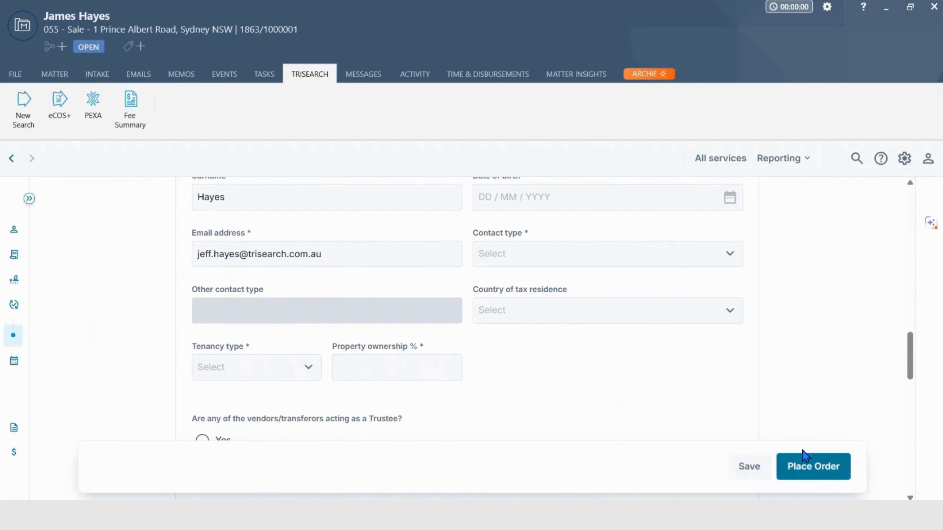
Open the SettleIT settlement booking under Settlement, review what the order includes, and continue to its settlement details form
mouse_move(42, 319)
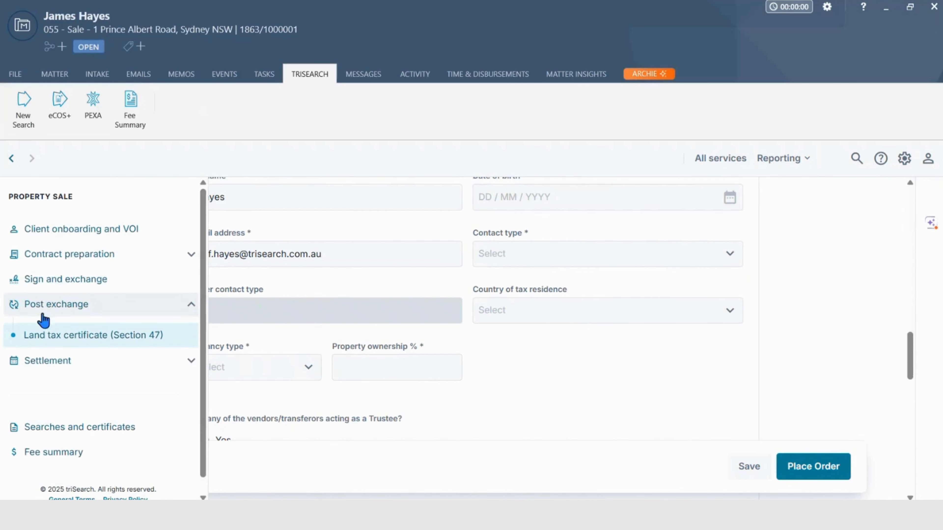
click(45, 393)
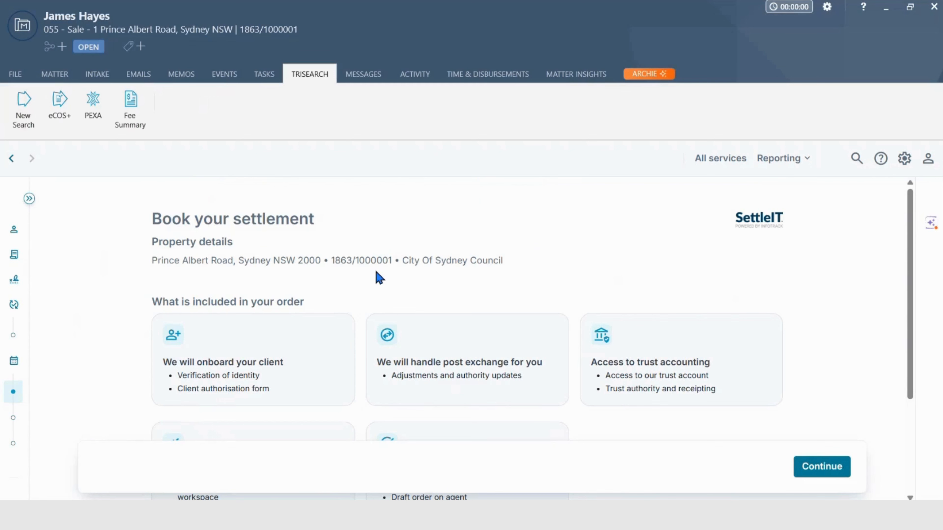
scroll(340, 314, down, 2)
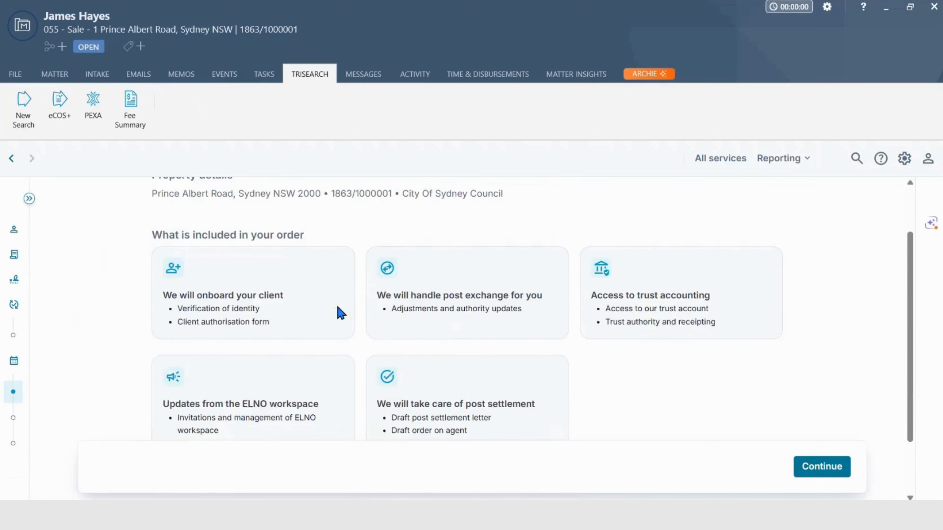
scroll(341, 314, down, 2)
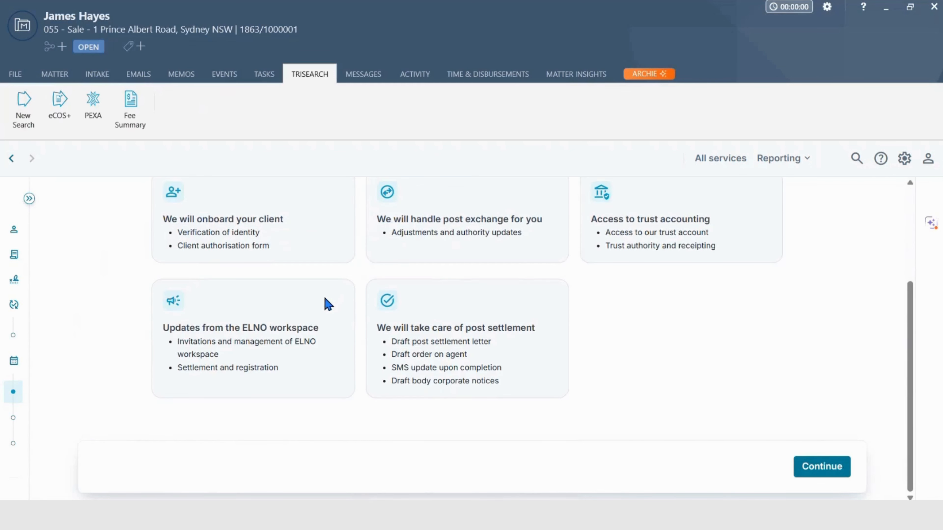
click(816, 468)
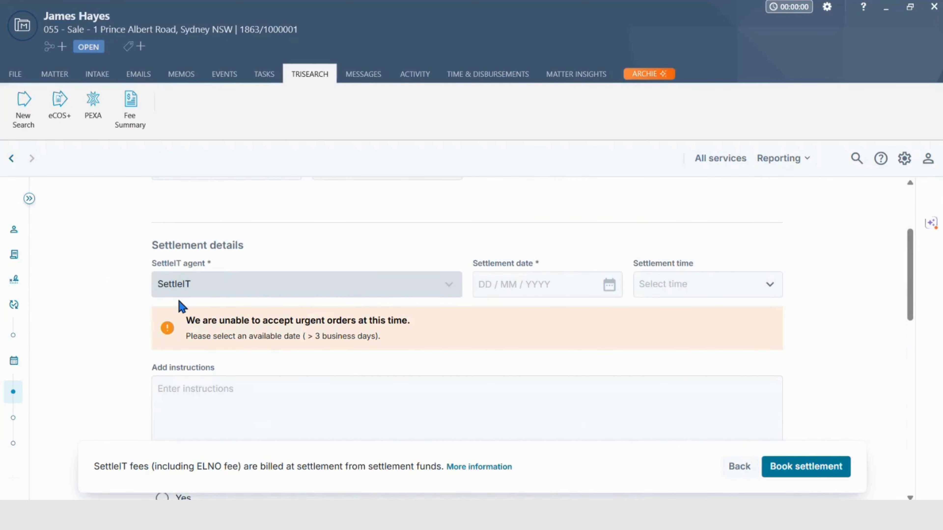
scroll(182, 307, down, 7)
scroll(179, 305, down, 7)
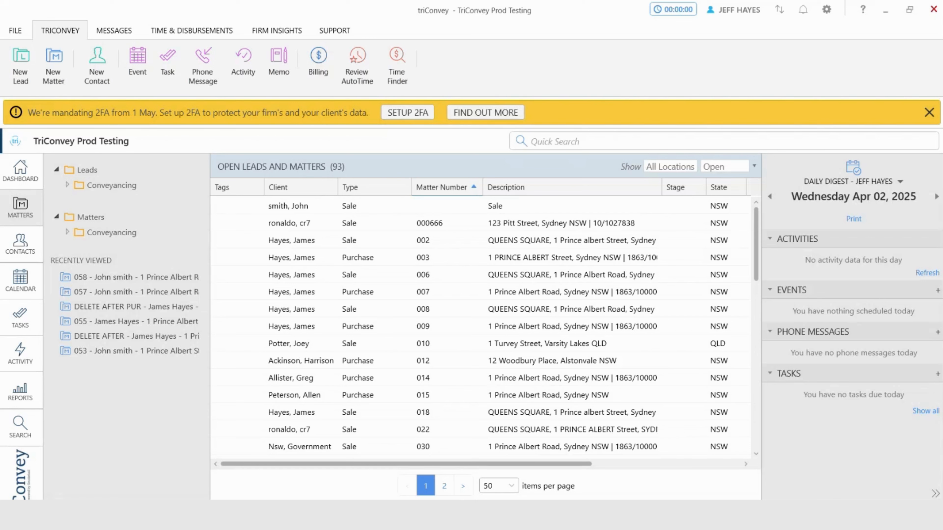
Create a new NSW conveyancing Purchase matter pre-populated from title reference 1863/1000001
click(56, 76)
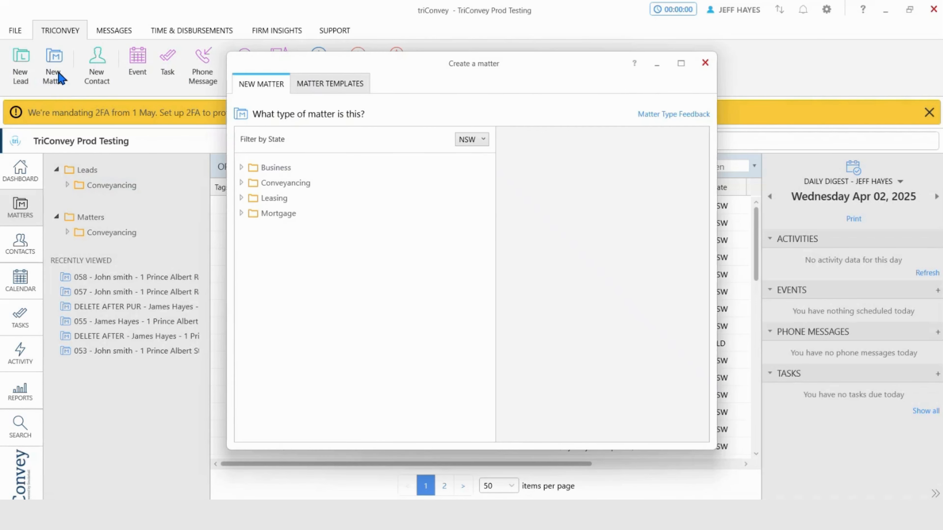
click(240, 182)
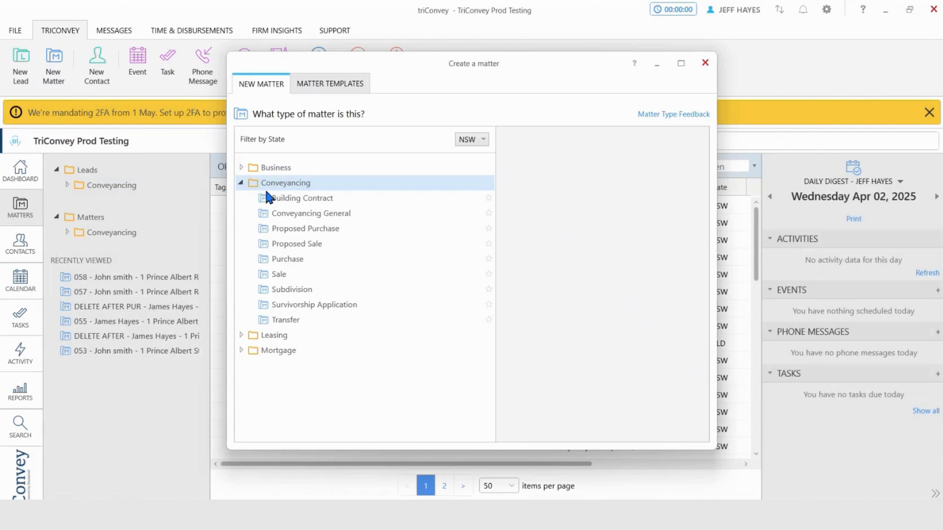
click(309, 261)
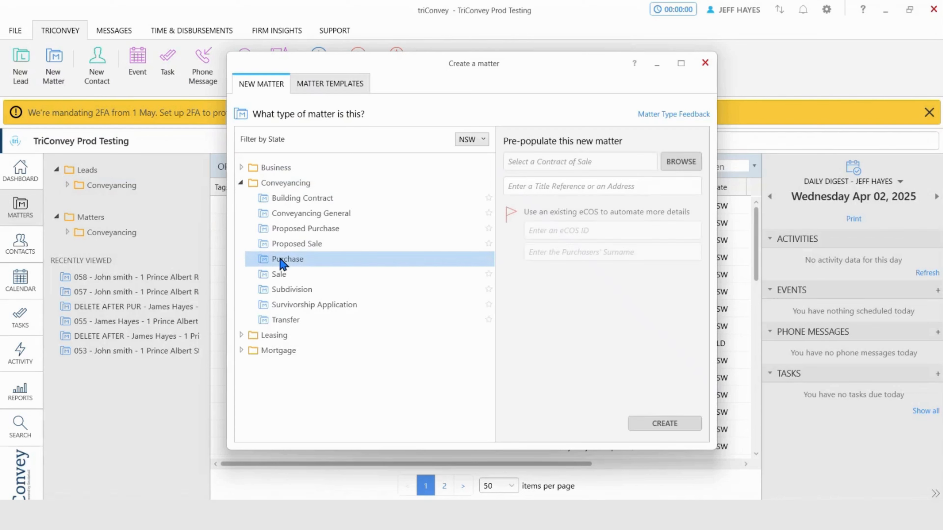
click(549, 188)
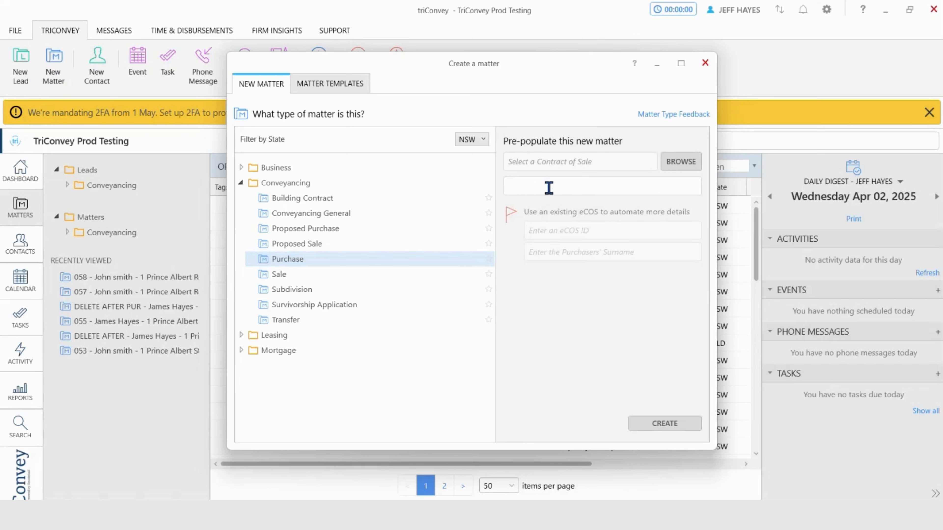
text(1863/1)
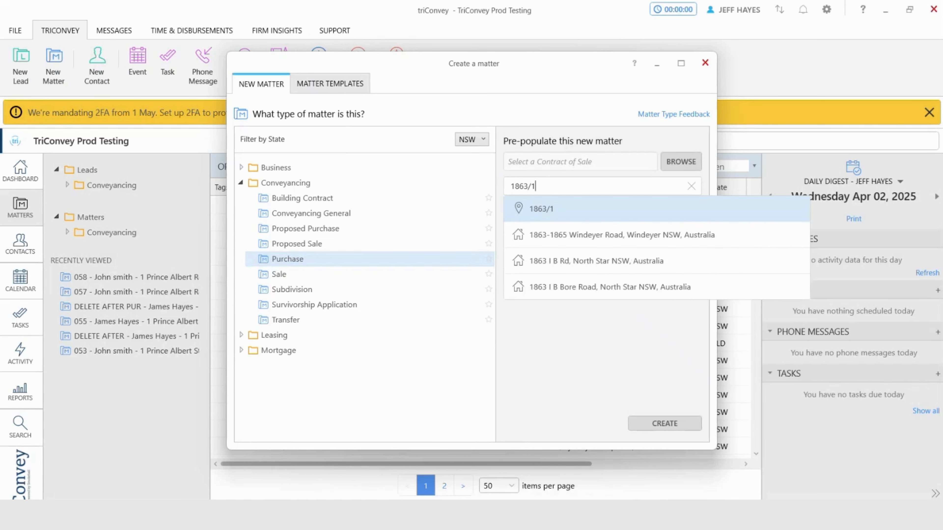
text(000)
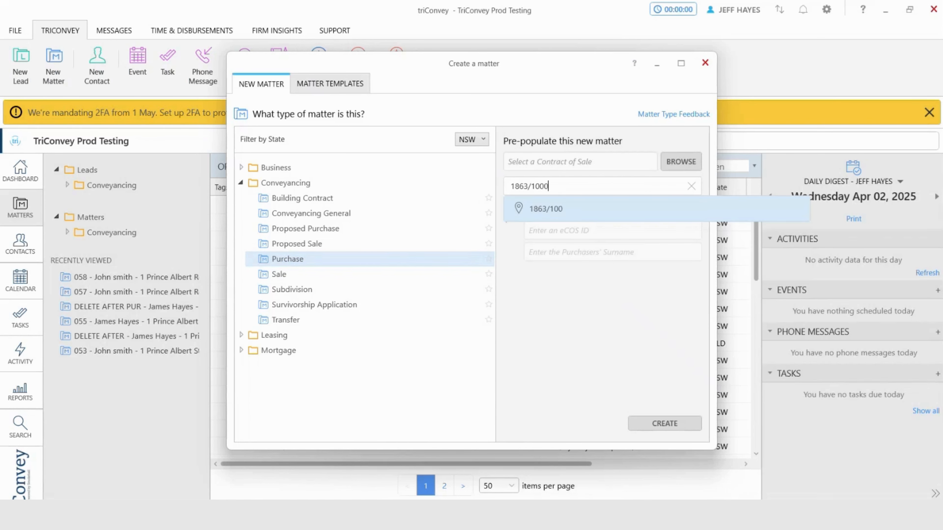
text(001)
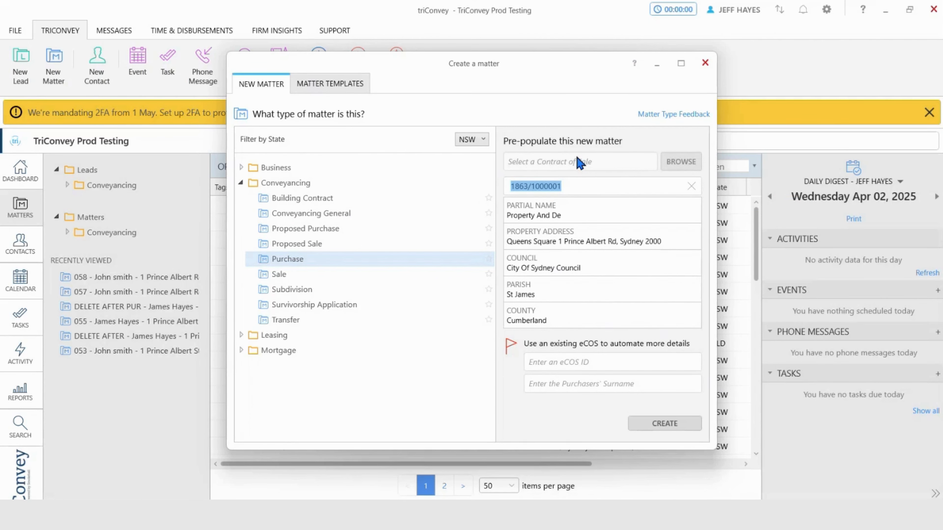
click(665, 424)
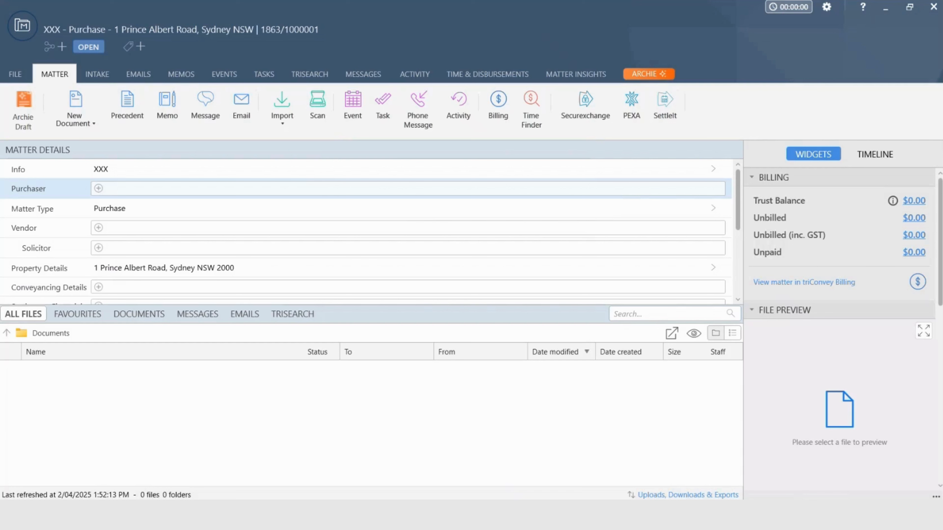
Add the existing contact with a Sydney address as the matter's purchaser, found by the purchaser's name, and save the contact
click(99, 189)
click(409, 133)
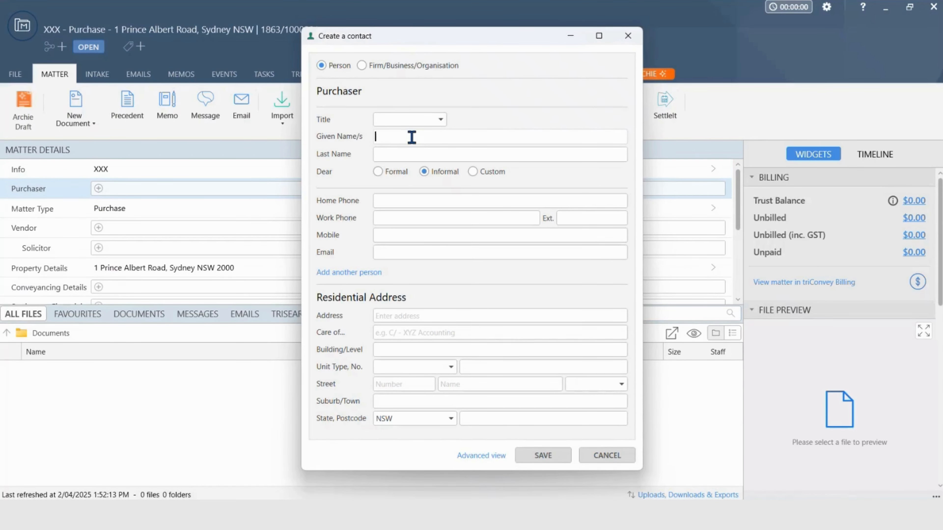
text(john smith)
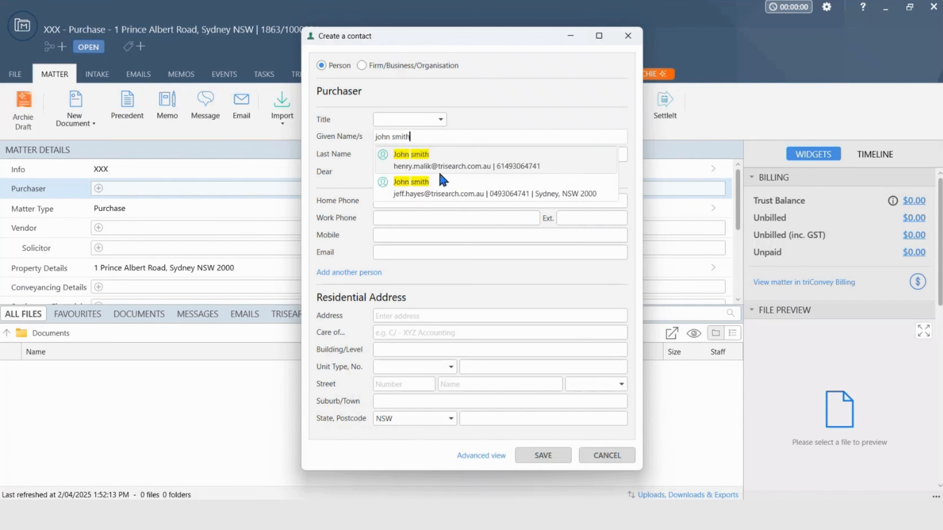
click(442, 183)
click(542, 456)
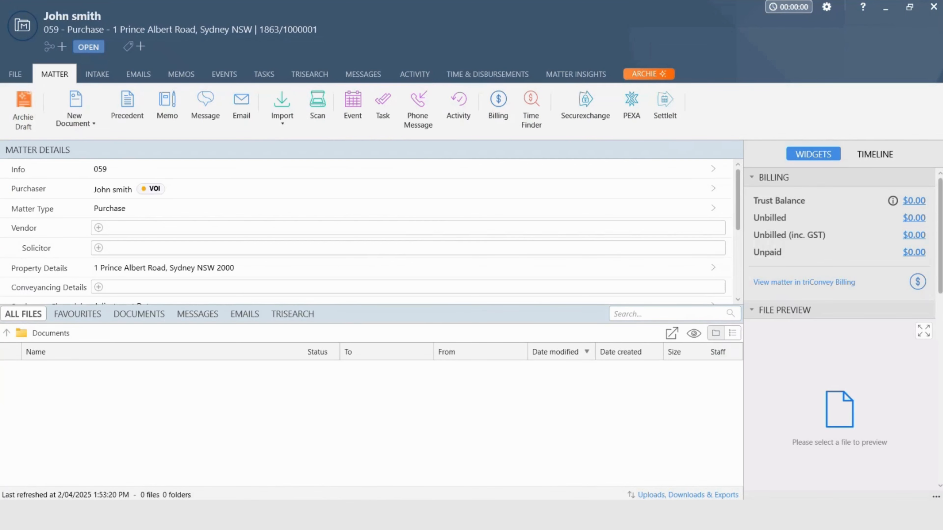
Upload the CONTRACT OF SALE EXAMPLE combined PDF through triSearch's Quick Launch and import its extracted data into the matter
click(320, 78)
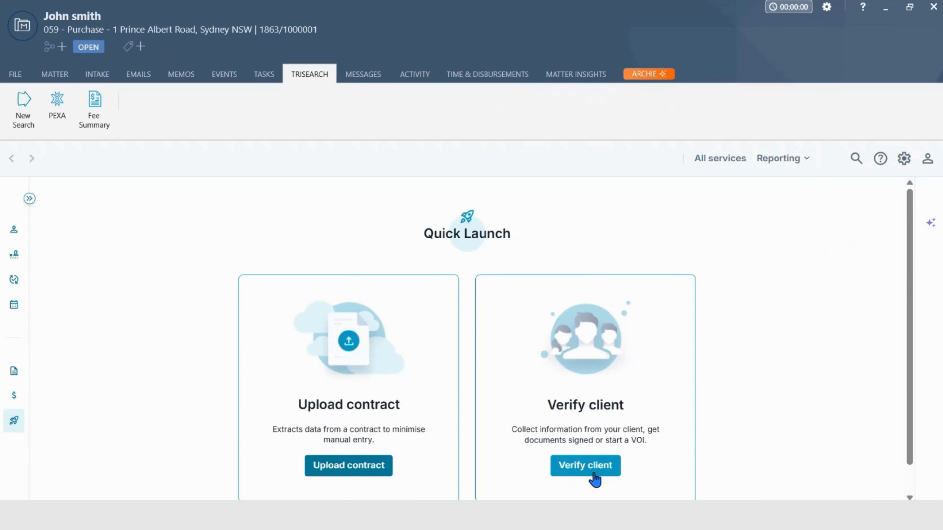
mouse_move(26, 256)
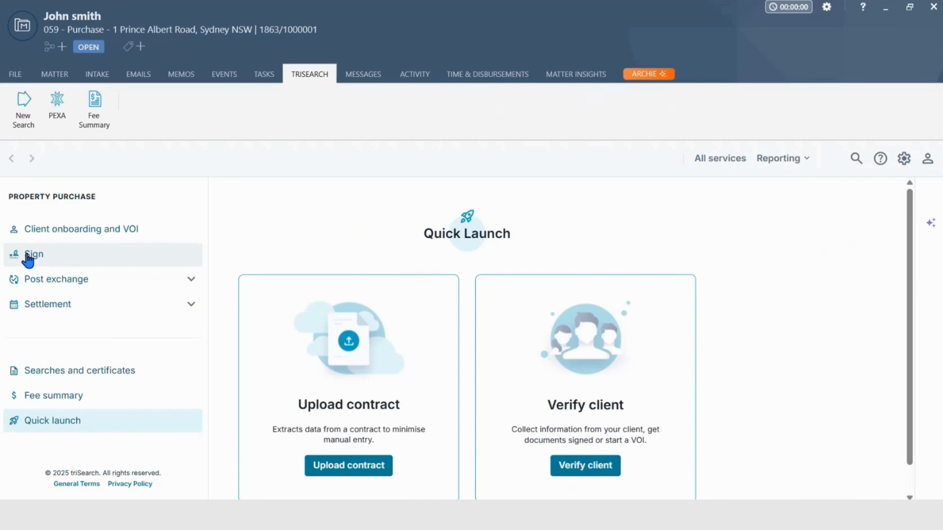
click(331, 471)
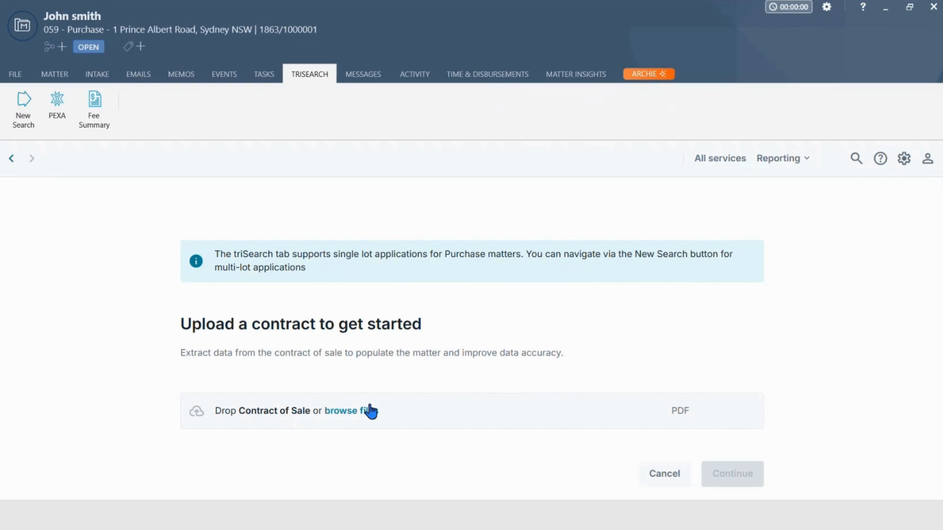
click(357, 411)
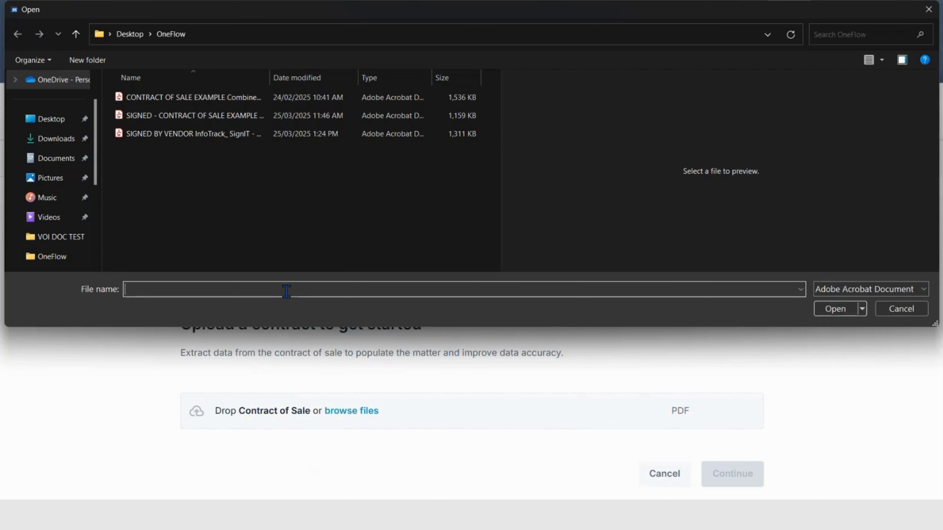
click(171, 98)
click(827, 309)
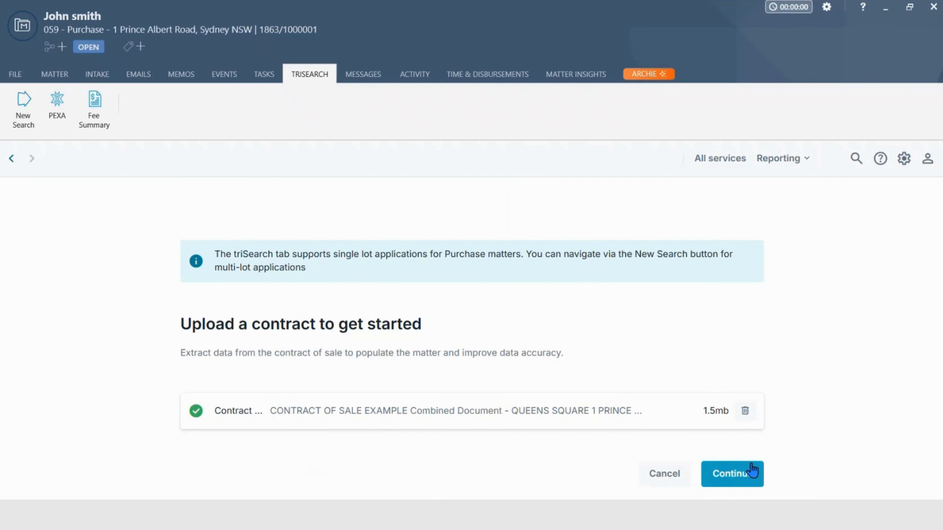
click(729, 479)
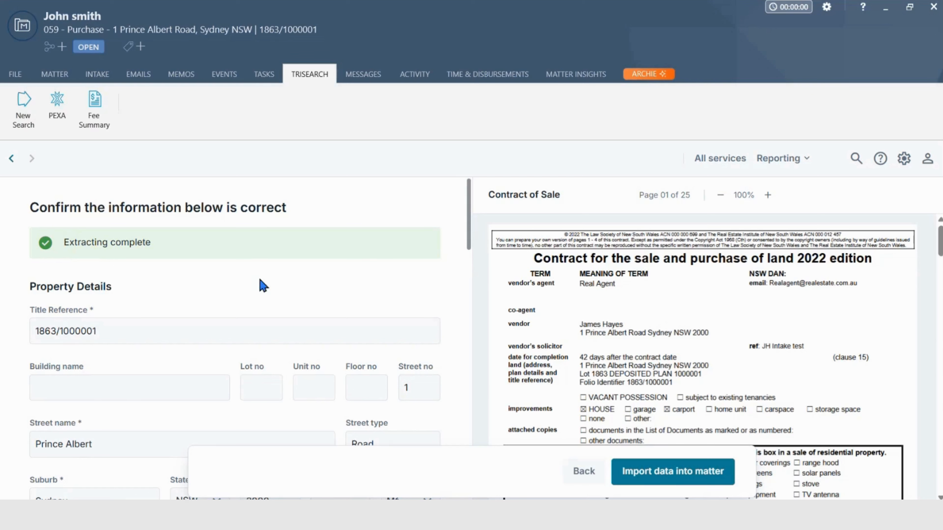
click(673, 471)
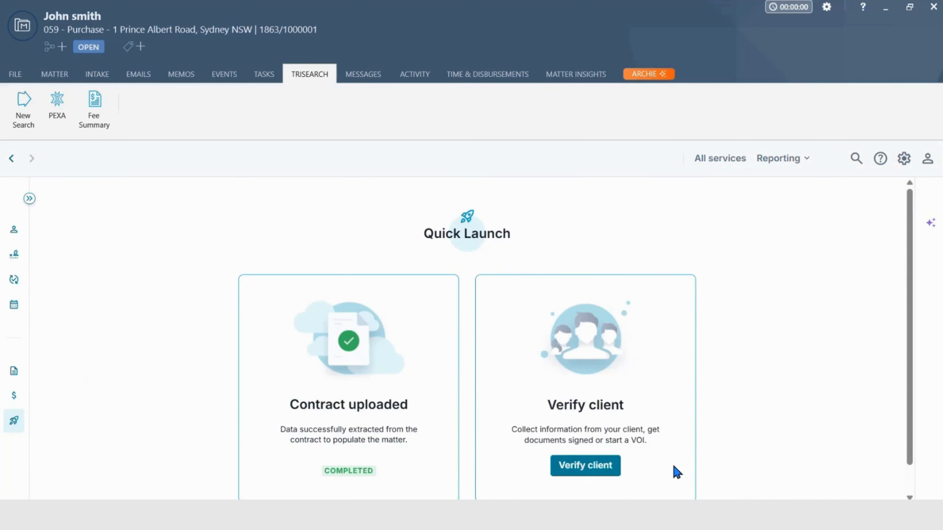
Open the purchaser's verification of identity page and look over triSearch's all services, reporting, iSupport and account options
click(586, 469)
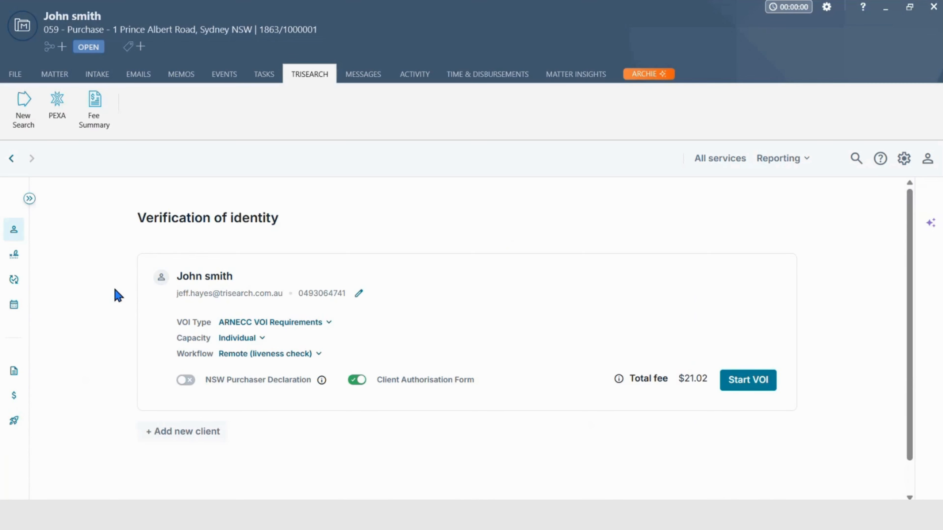
click(721, 159)
click(914, 181)
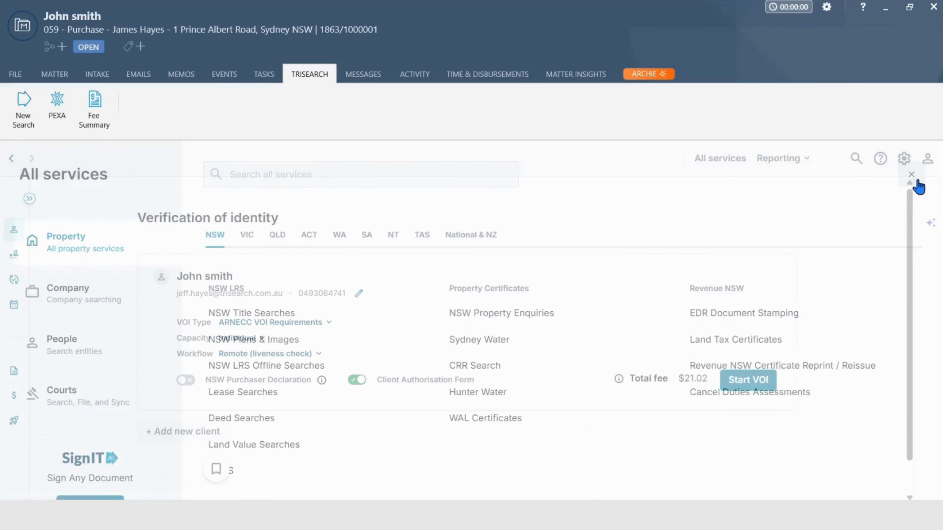
click(780, 160)
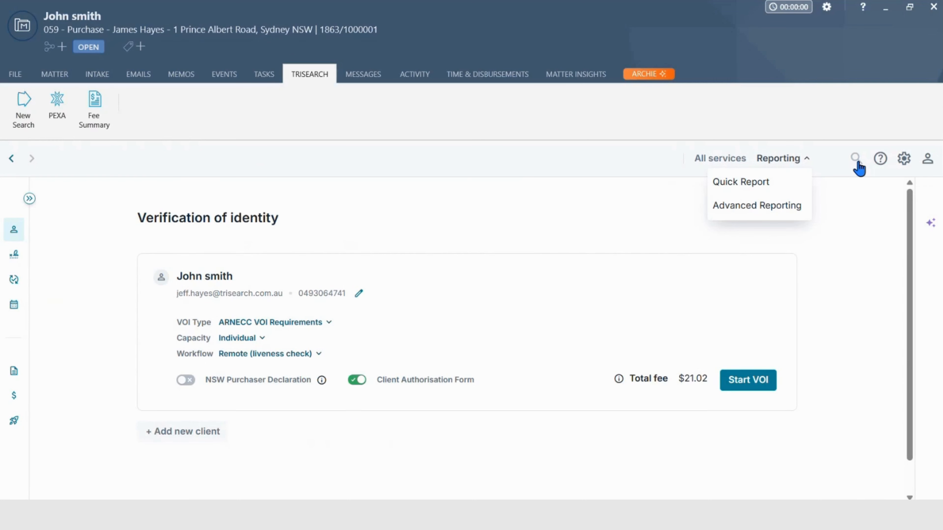
click(880, 164)
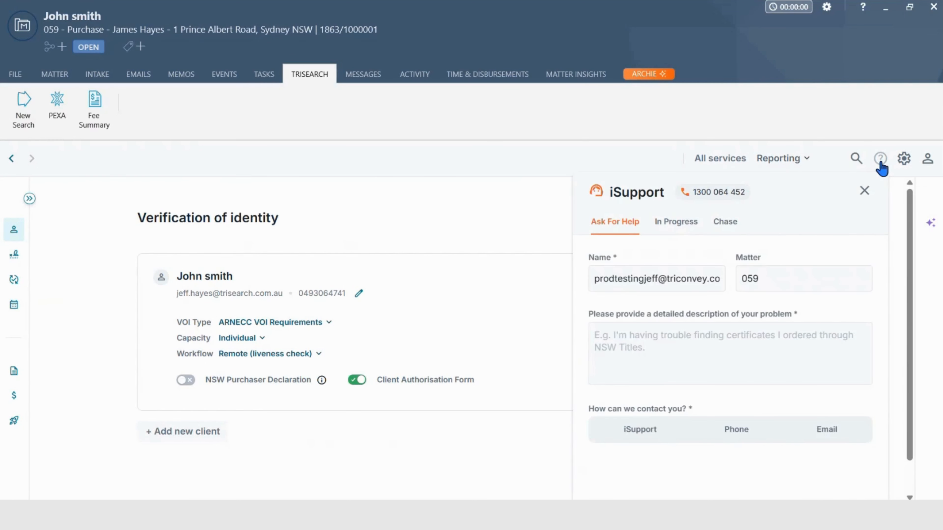
click(882, 167)
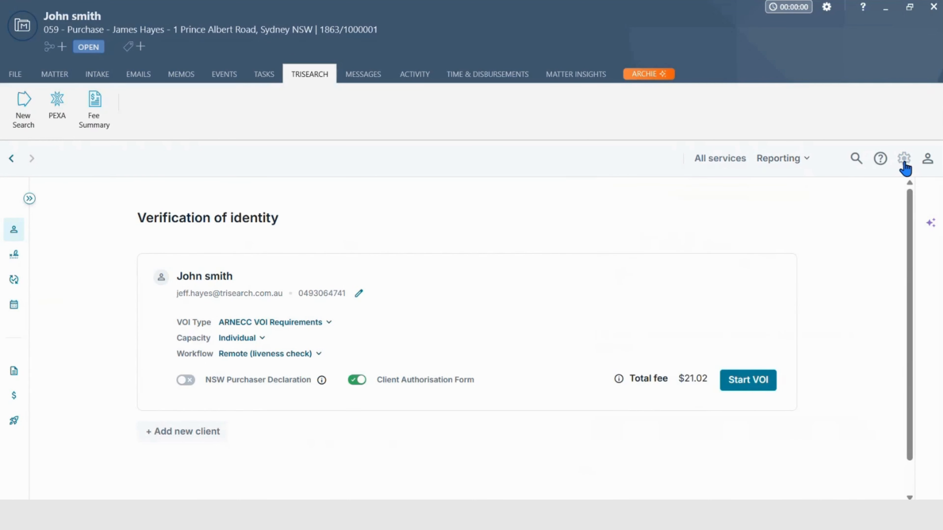
click(926, 162)
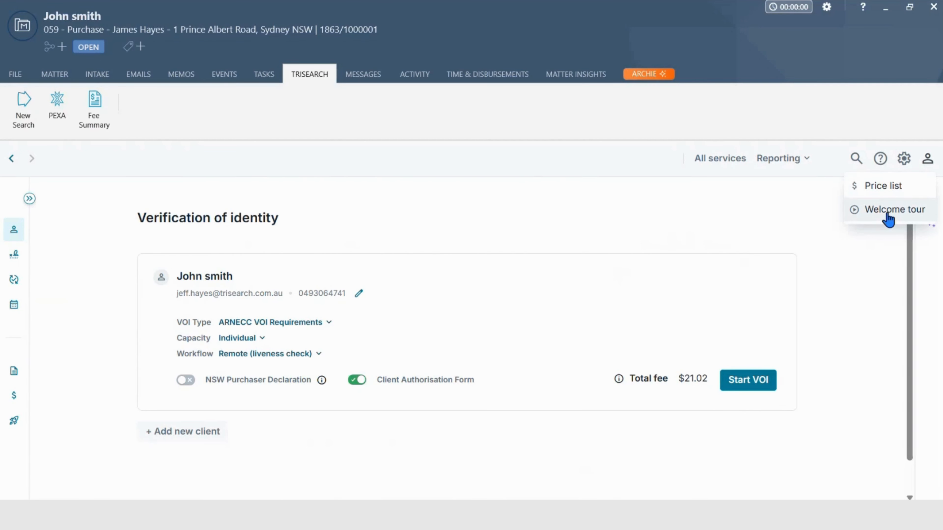
click(604, 219)
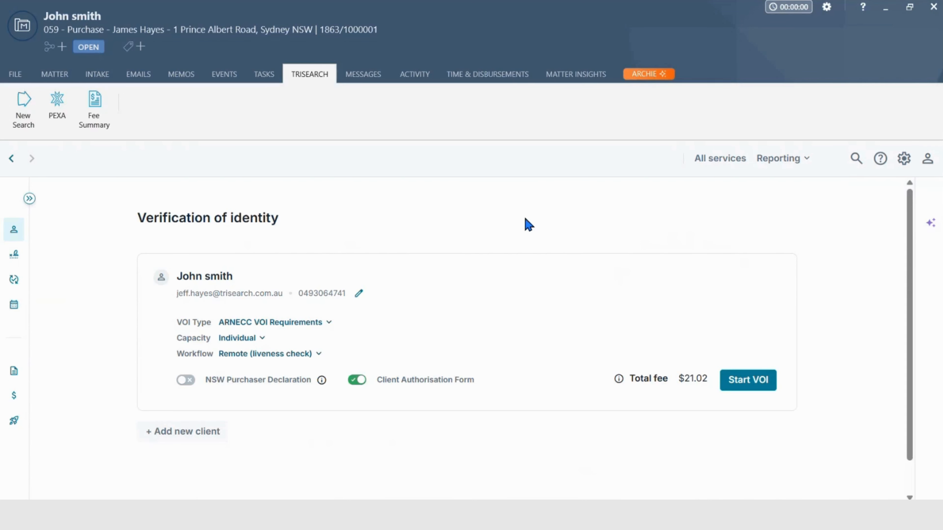
Ask the matter's AI assistant "WHAT IS THE NEXT STEP IN THE VOI MILESTONE?"
mouse_move(916, 263)
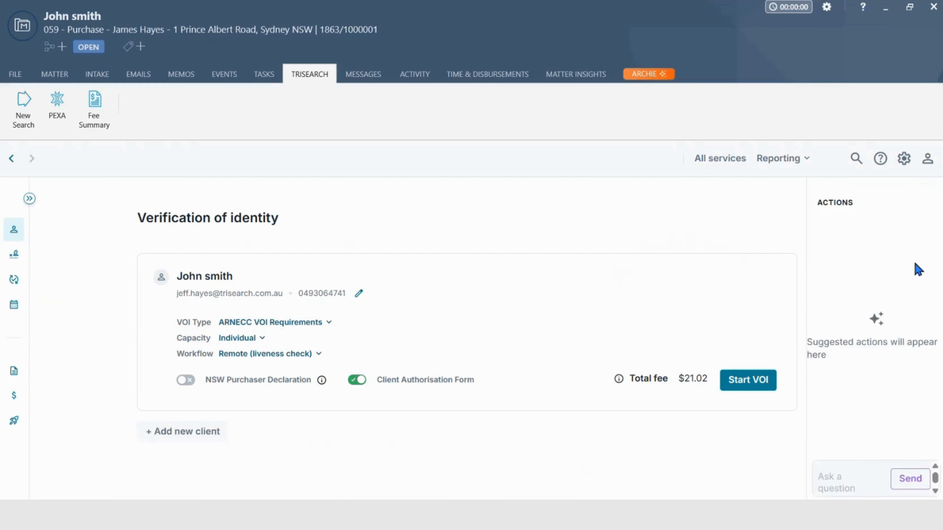
click(760, 474)
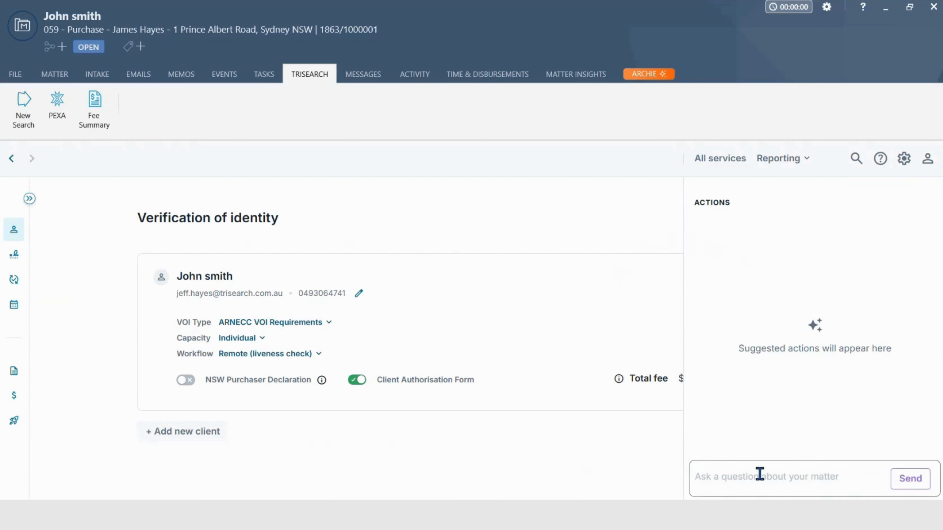
text(WHAT IS THE NEXT STEP IN THE VOI MILESTONE?)
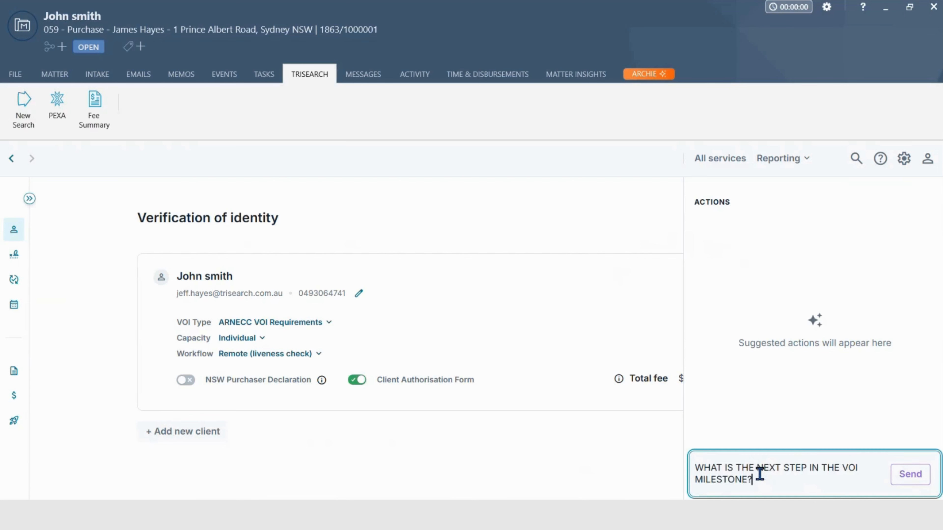
click(916, 483)
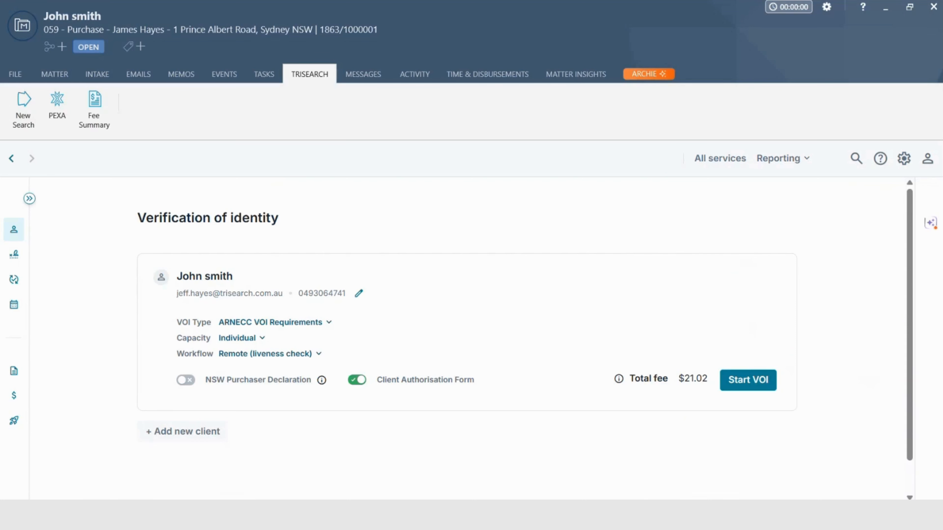
Look over the purchaser's VOI type and workflow options, keeping ARNECC VOI Requirements and Remote (liveness check)
mouse_move(25, 276)
click(329, 324)
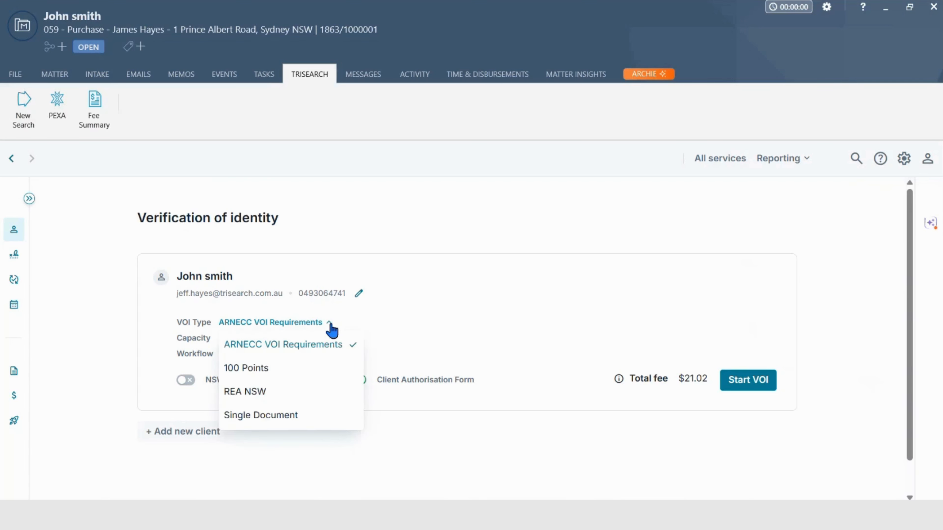
click(342, 348)
click(319, 355)
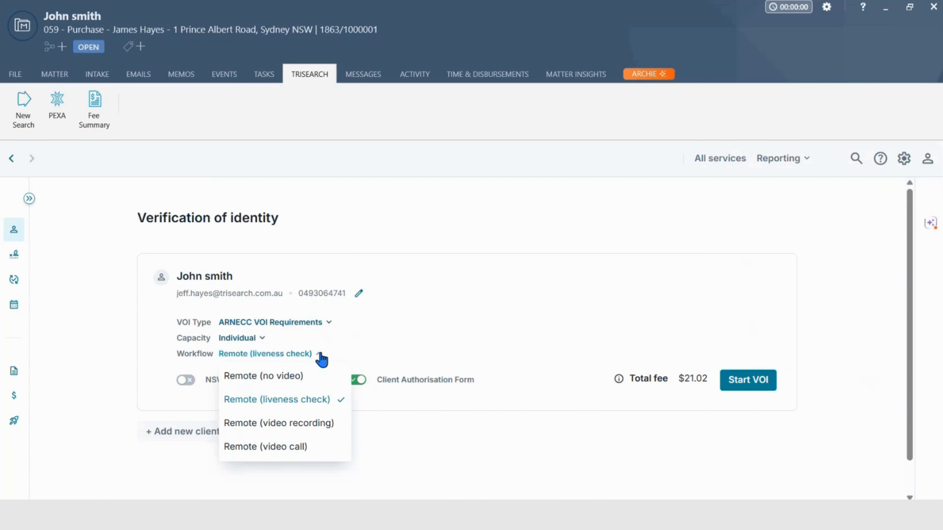
click(450, 321)
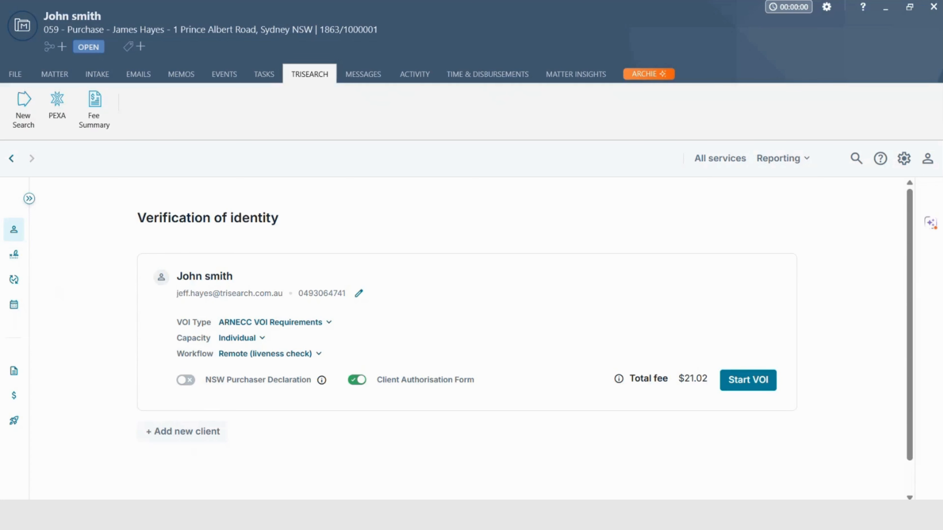
Open the purchase matter's contract signing page and look through the 66W Certificate creation form without creating it
mouse_move(38, 228)
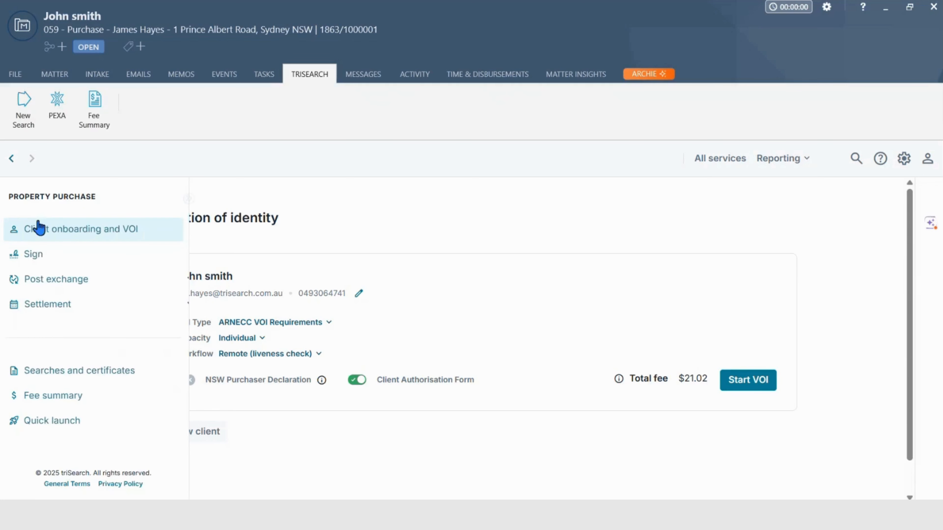
click(38, 255)
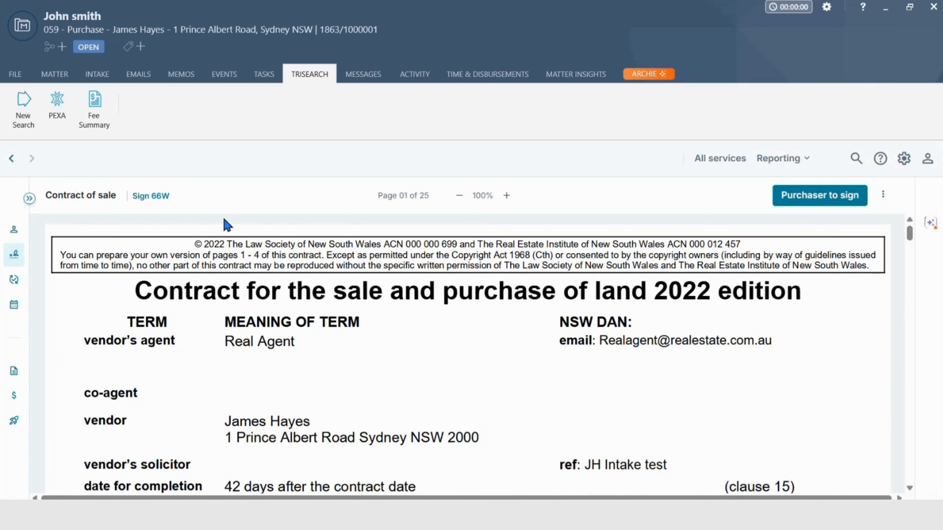
click(158, 197)
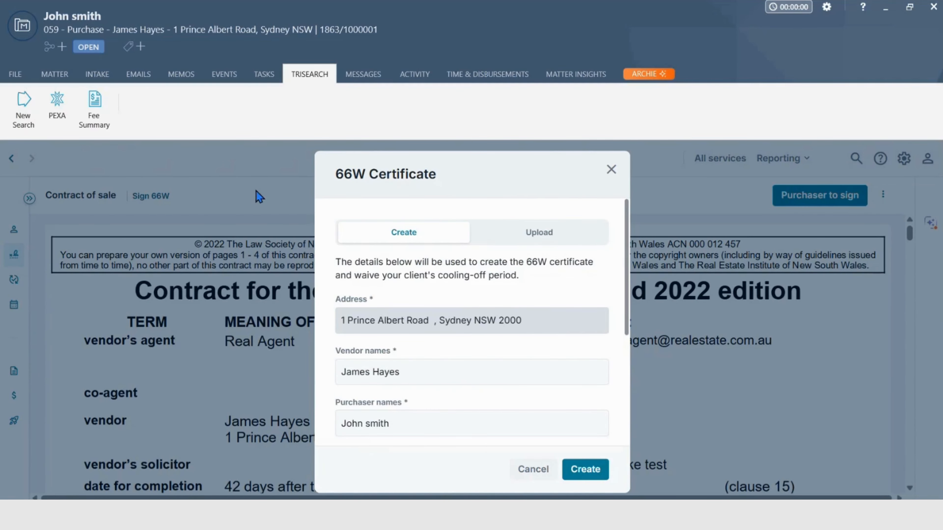
scroll(421, 351, down, 5)
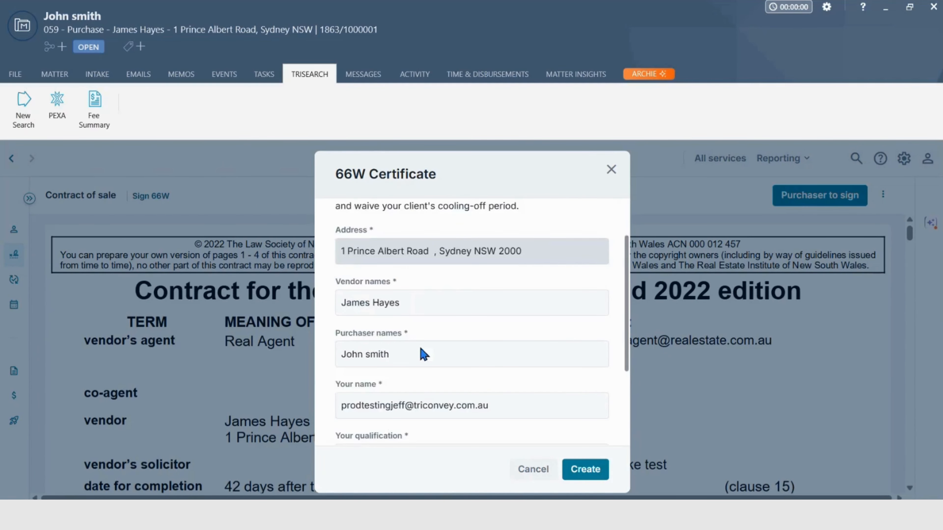
click(533, 469)
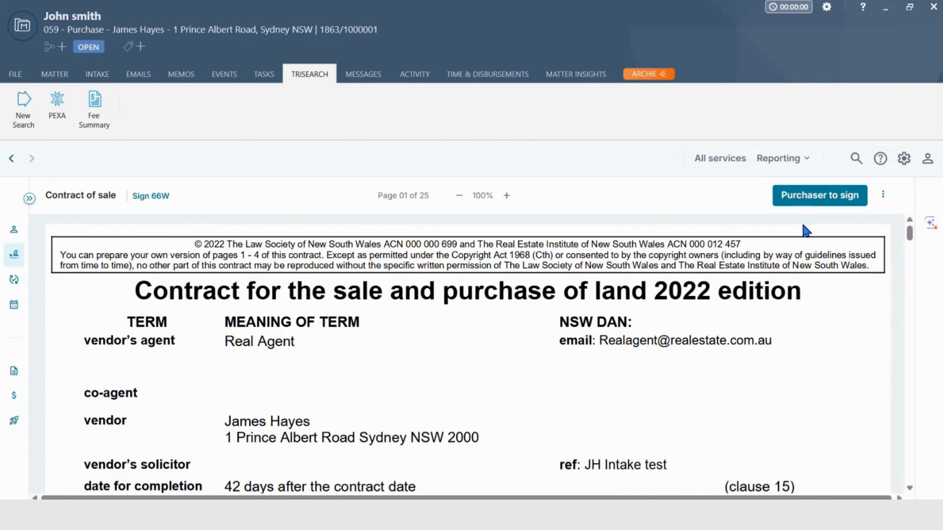
Request the purchaser's digital signature on the contract of sale after checking the signature placement on the signing page
click(807, 208)
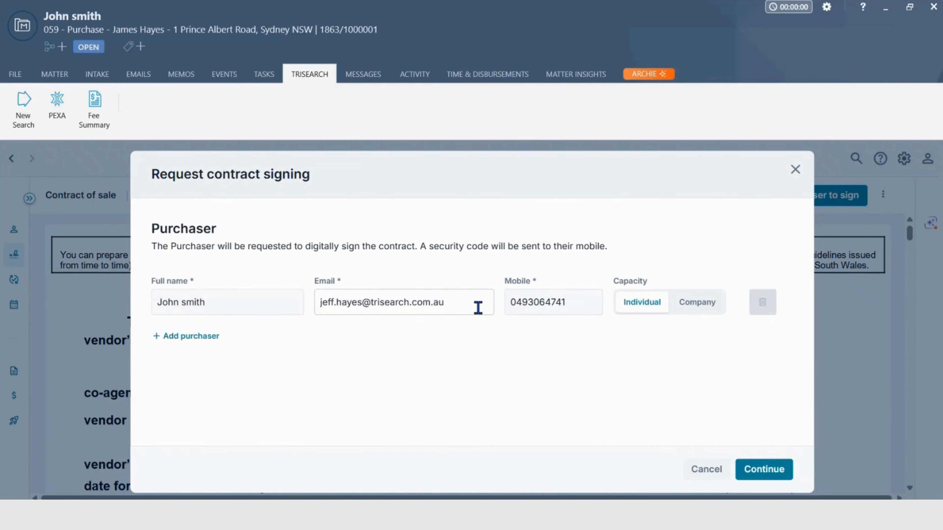
click(765, 469)
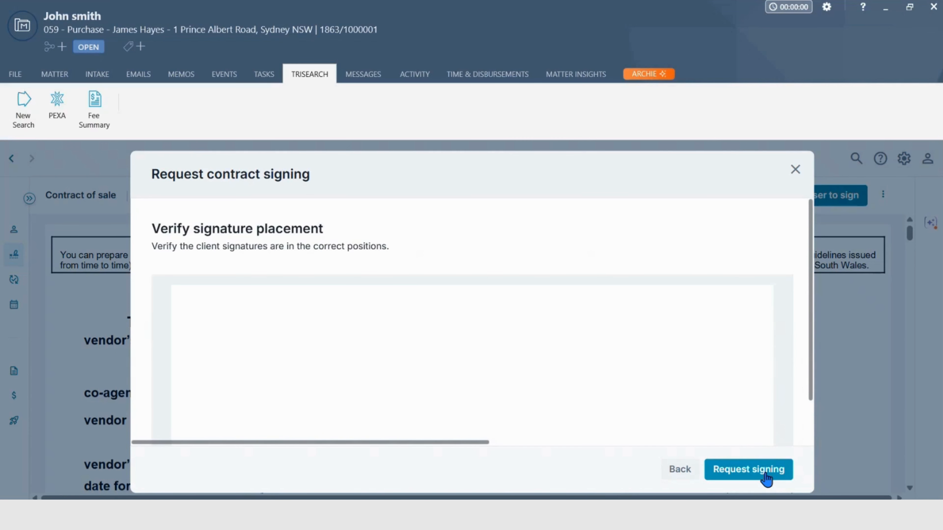
scroll(627, 398, down, 10)
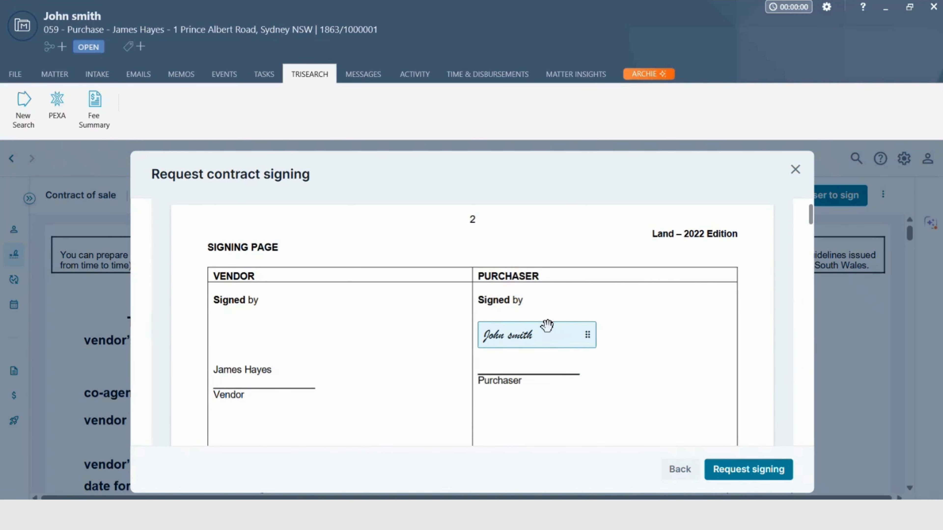
click(734, 471)
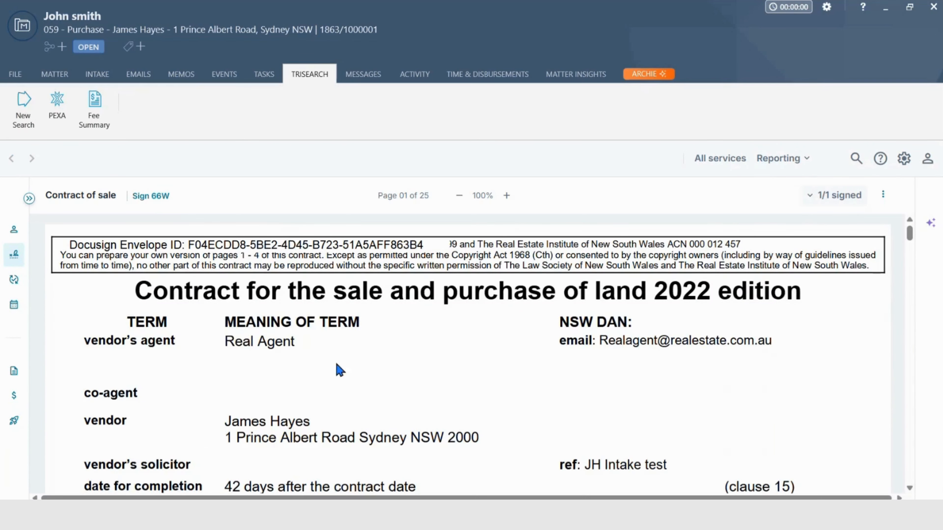
Review the contract's signing page for the purchaser's signature and check the matter's document list
scroll(361, 368, down, 5)
scroll(361, 367, down, 15)
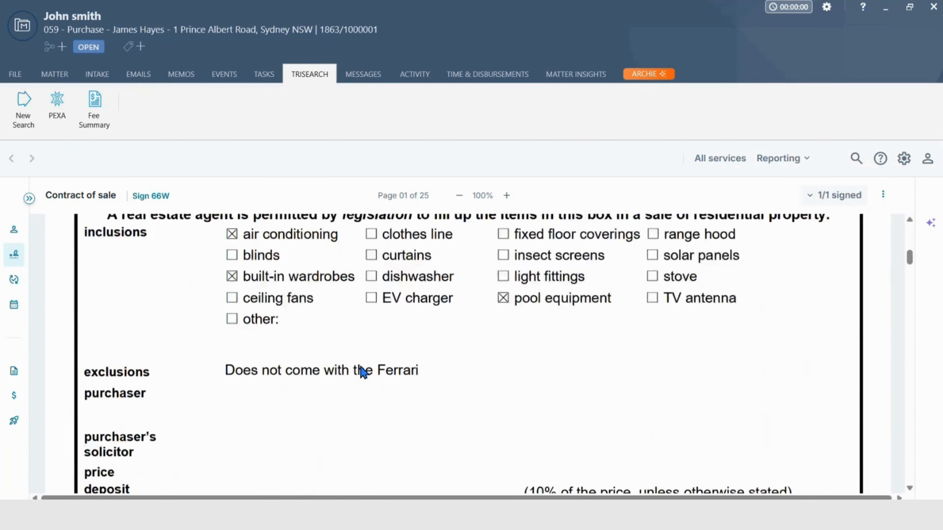
scroll(361, 367, down, 2)
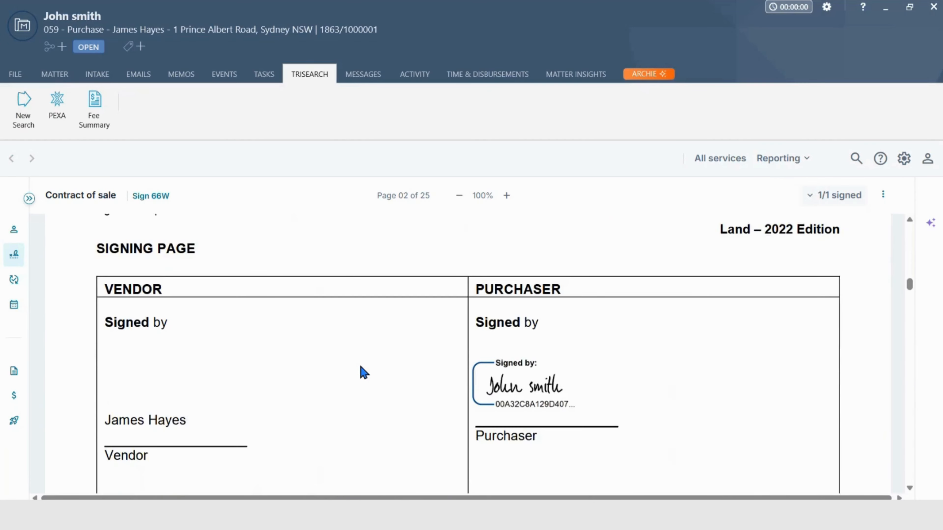
scroll(361, 367, up, 10)
scroll(361, 366, up, 8)
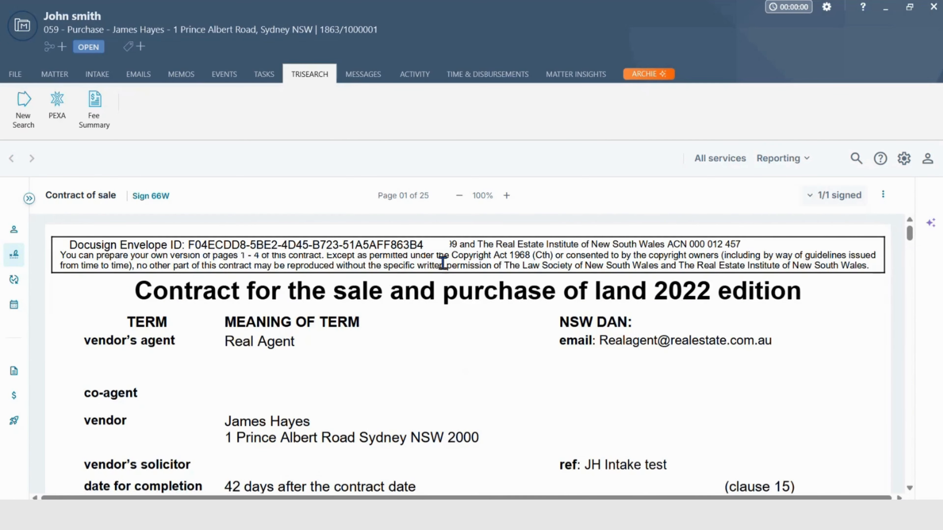
click(65, 79)
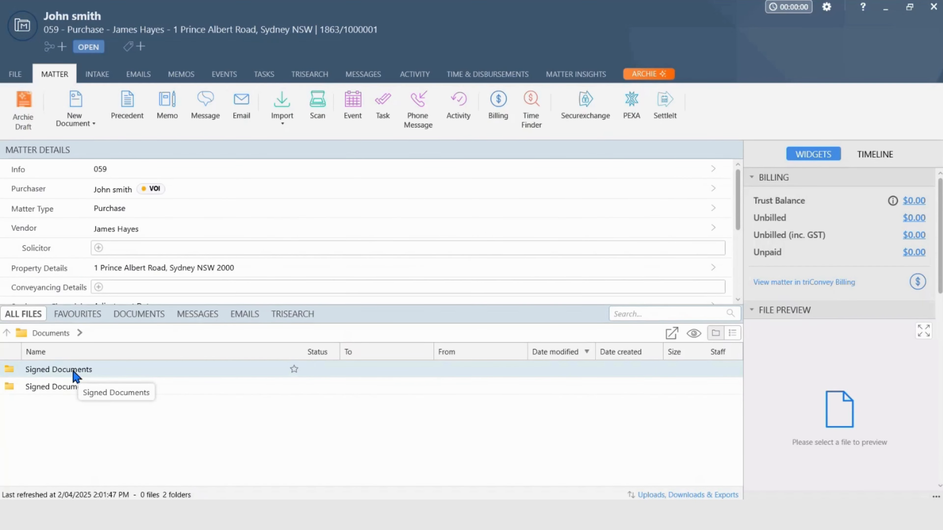
click(311, 75)
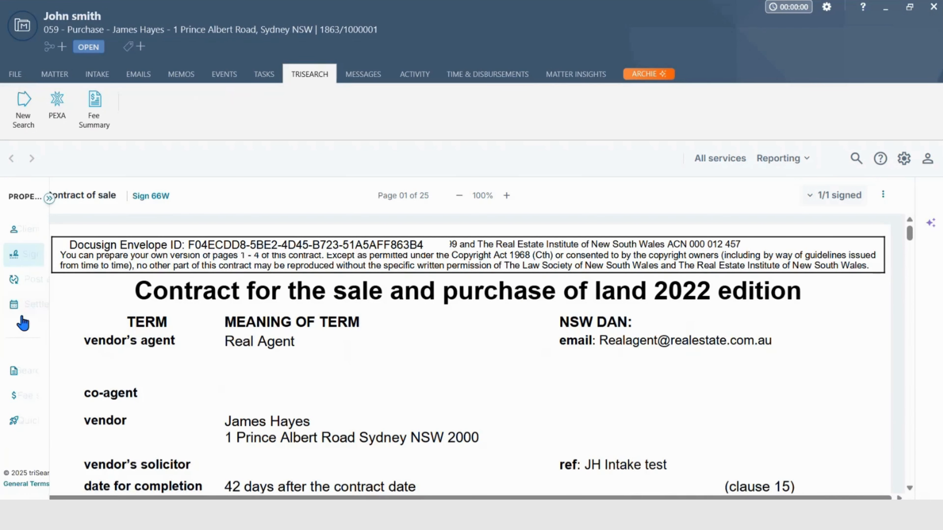
Open the post-exchange certificate ordering page and look over the available certificates and their fees
click(43, 284)
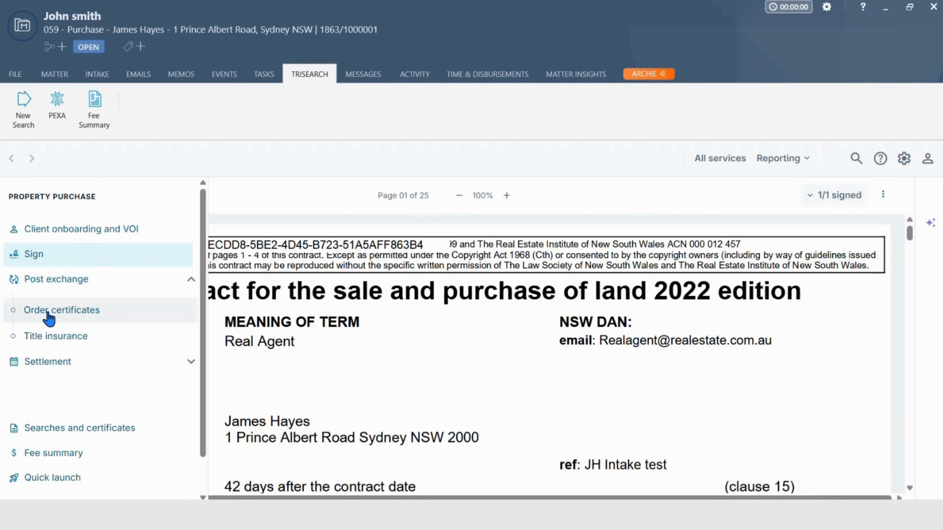
click(48, 314)
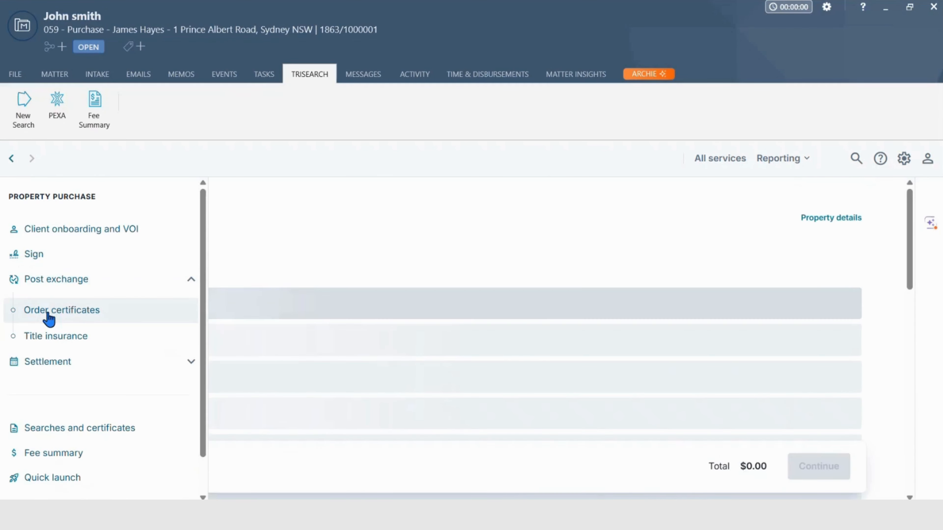
scroll(383, 337, down, 10)
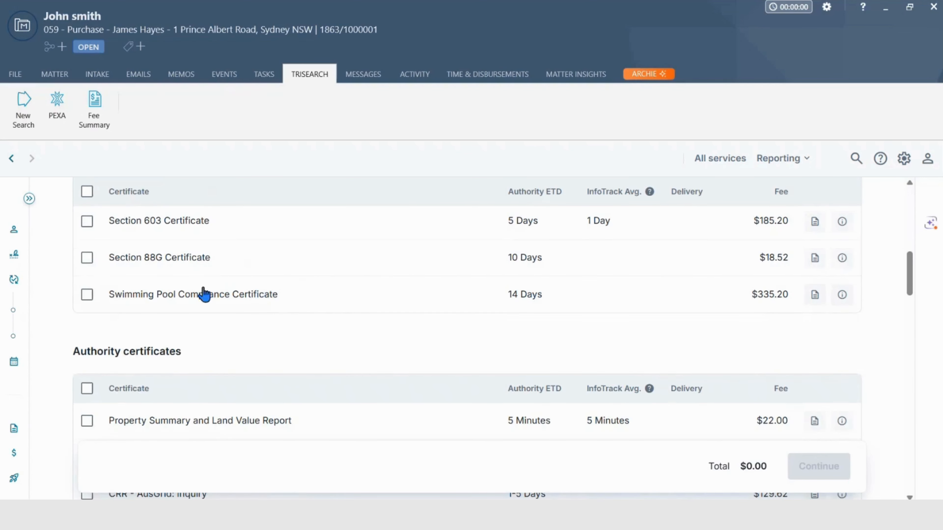
Open the post-exchange title insurance form and read through it down to the Title Qualifications section
mouse_move(28, 265)
click(36, 336)
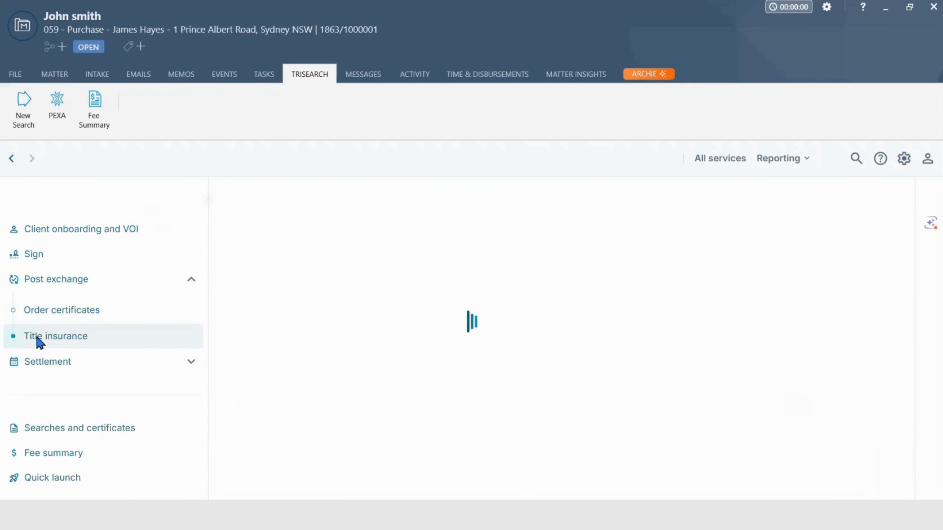
scroll(285, 296, down, 8)
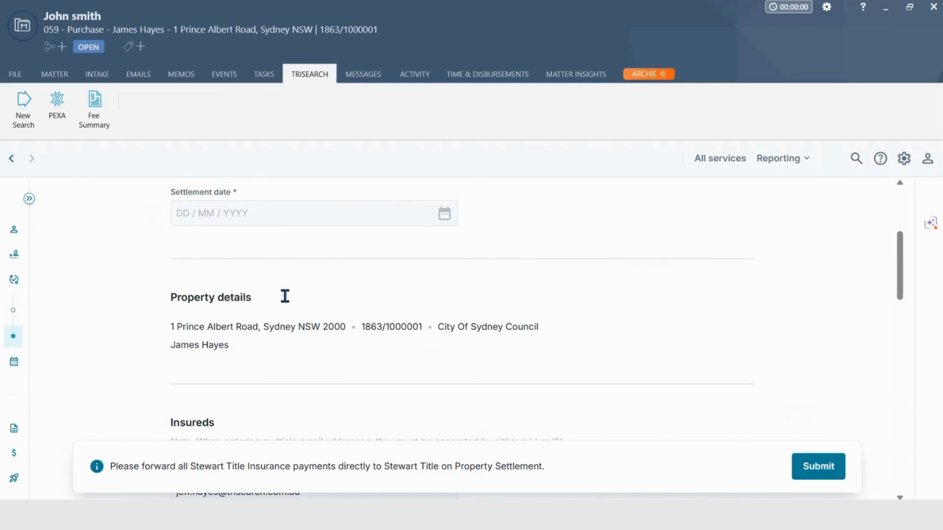
scroll(286, 301, down, 7)
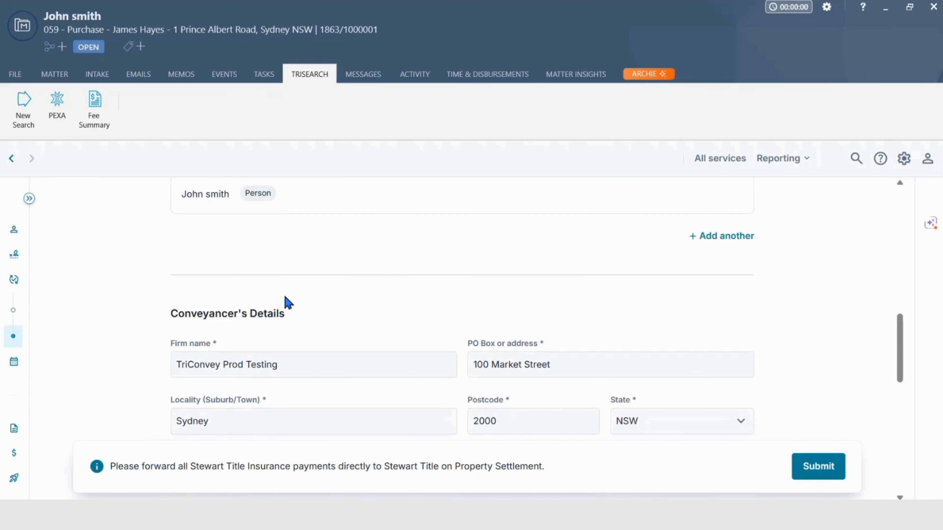
scroll(288, 302, down, 8)
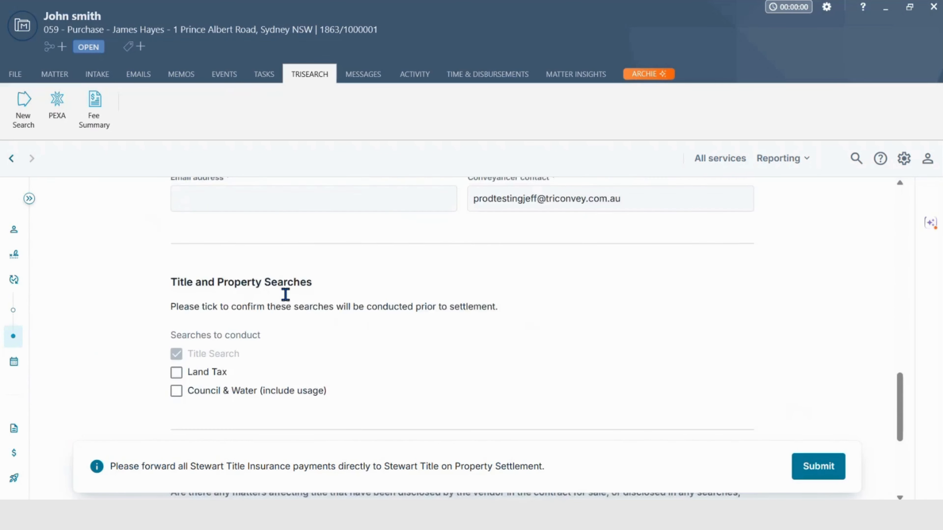
scroll(289, 301, down, 5)
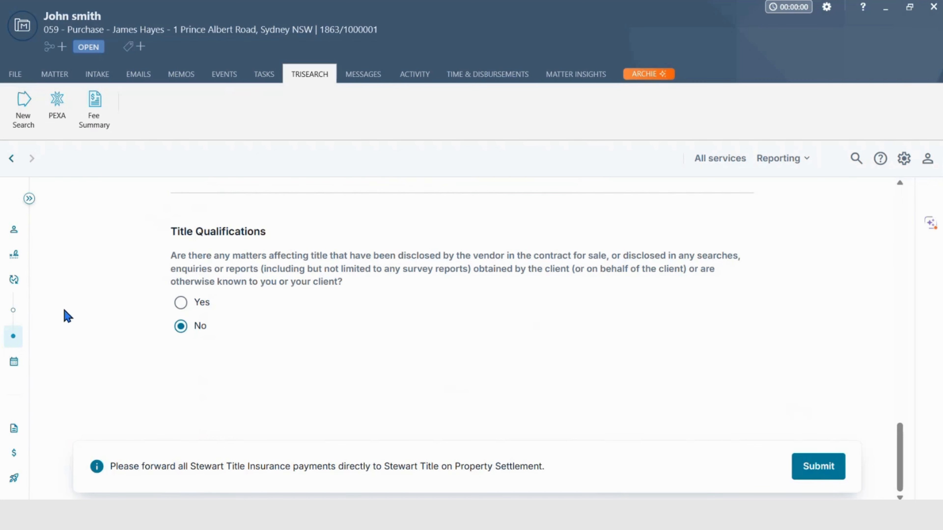
Open the settlement booking page and review what the SettleIT order includes
click(30, 366)
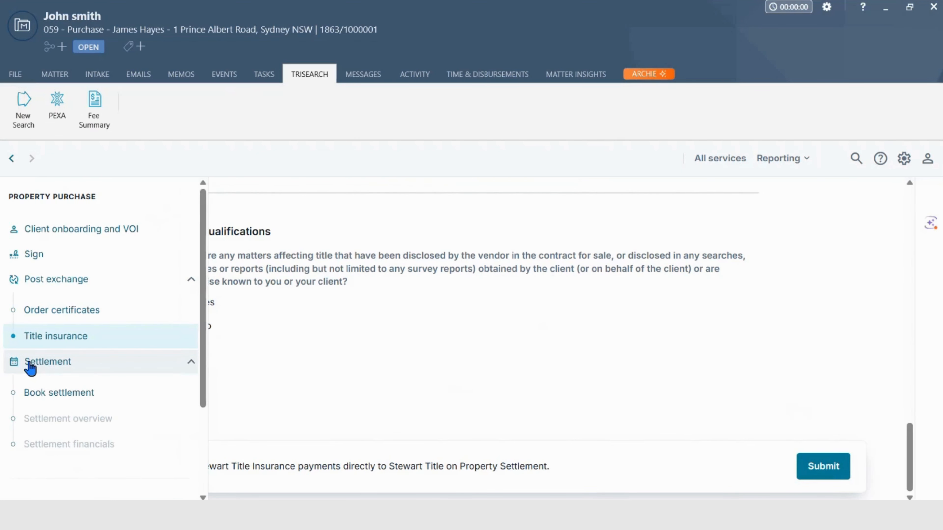
click(42, 393)
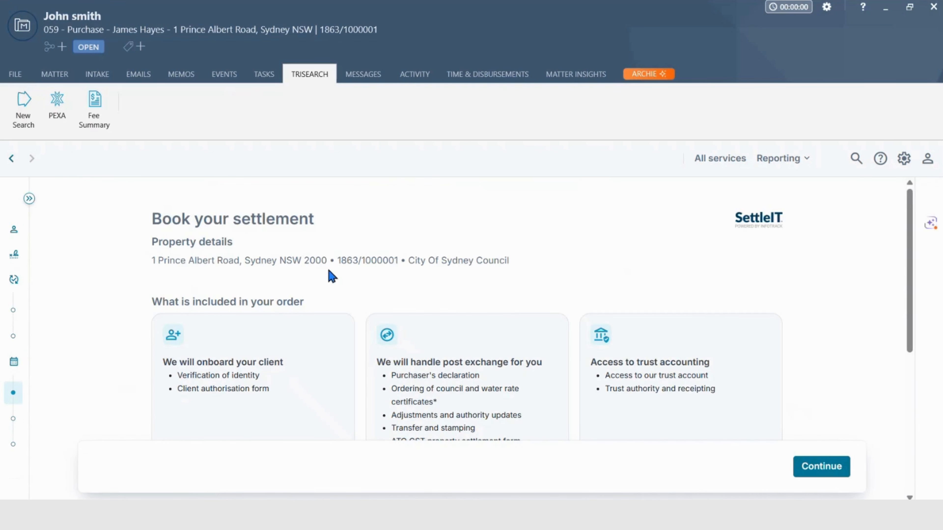
scroll(333, 277, down, 2)
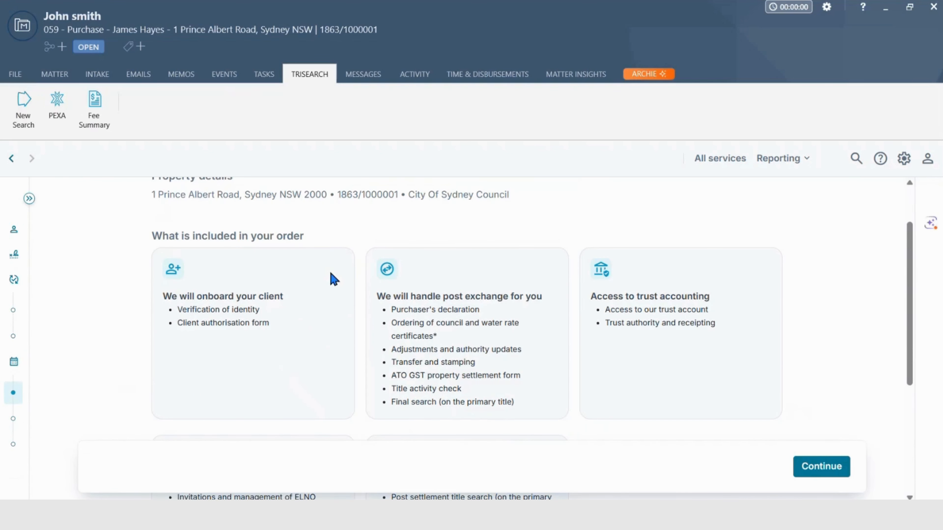
scroll(333, 277, down, 5)
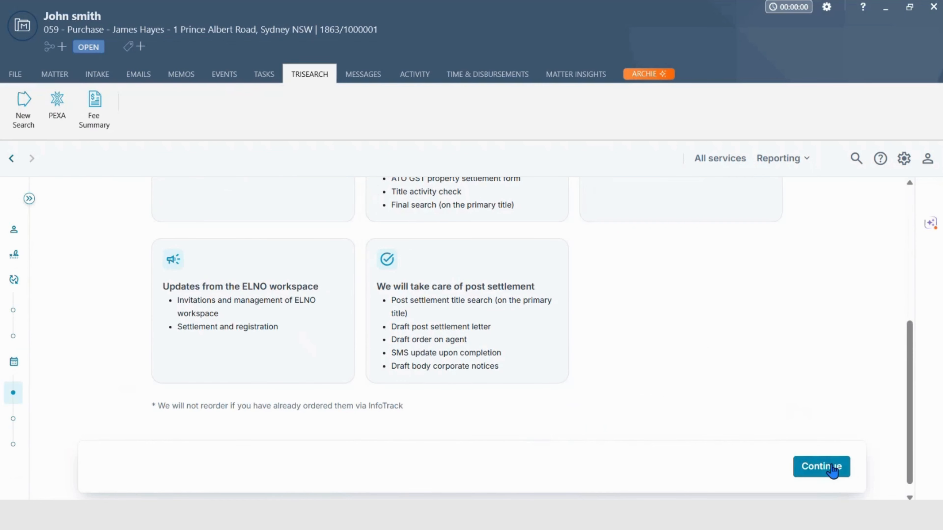
Continue to the settlement booking form, review it through the GST withholding details, and try to book the settlement
click(822, 467)
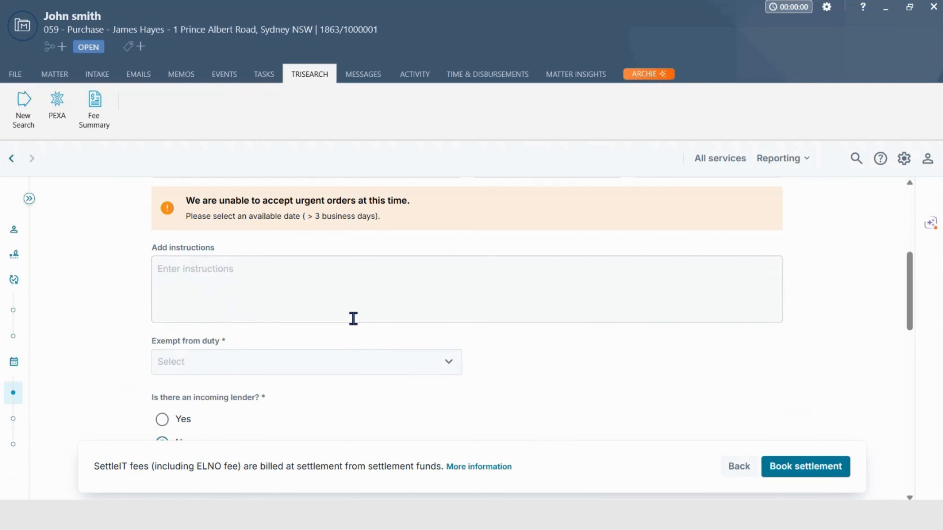
scroll(353, 318, down, 10)
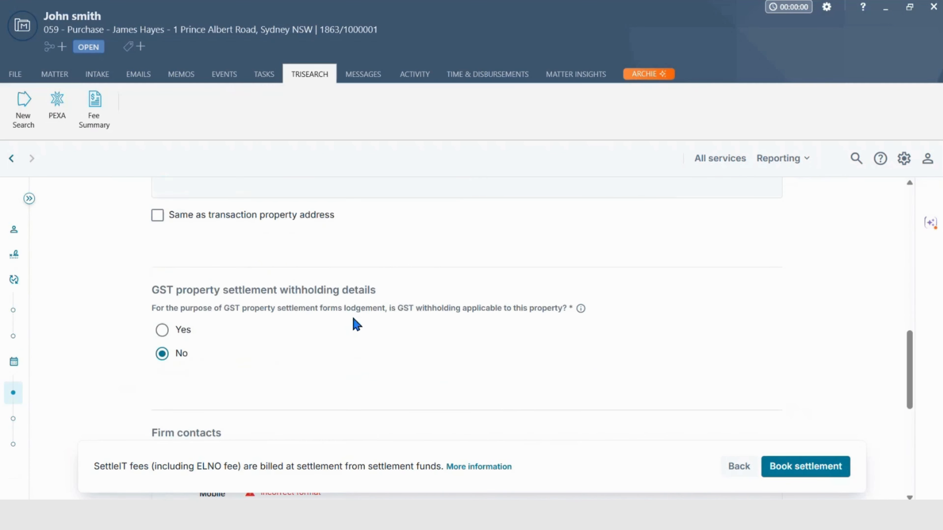
click(783, 471)
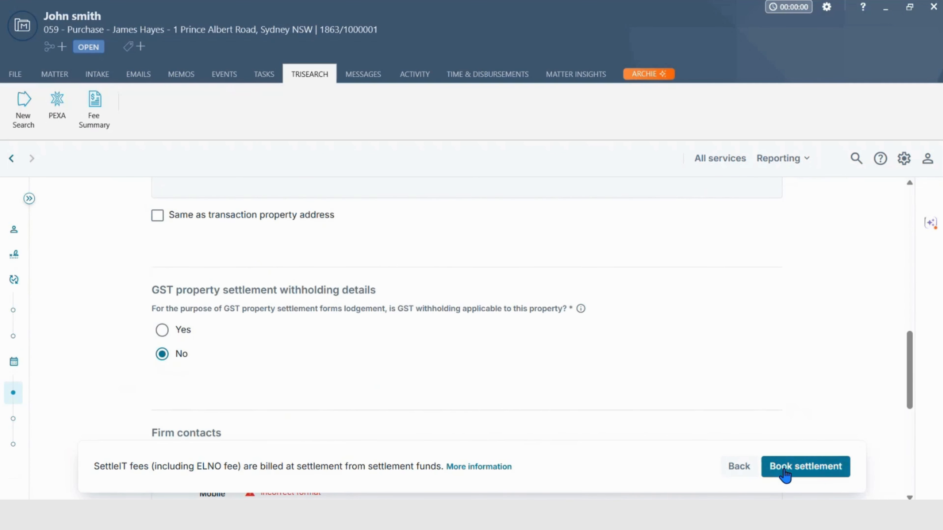